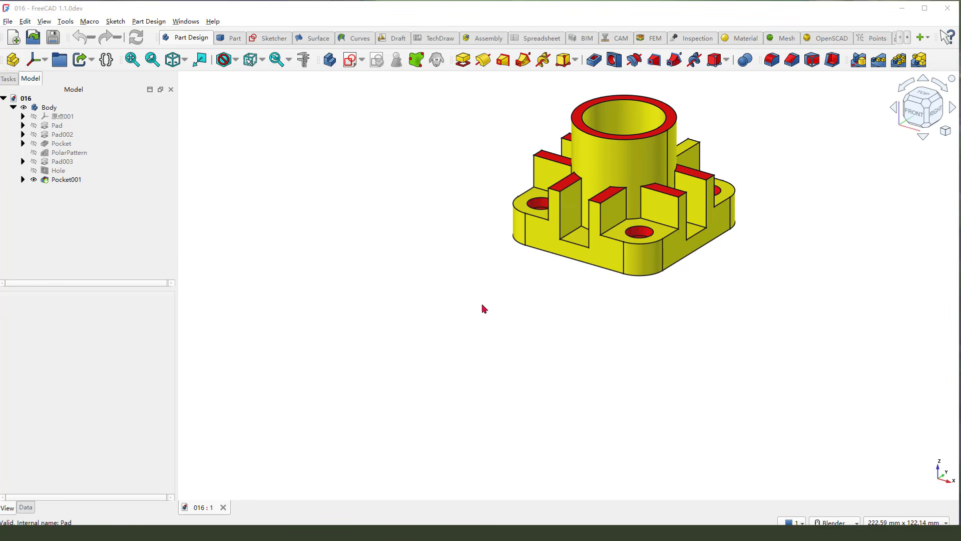
- Create a new empty document and add a body to it
scroll(482, 304, down, 5)
scroll(537, 254, up, 4)
middle_drag(537, 254, 236, 101)
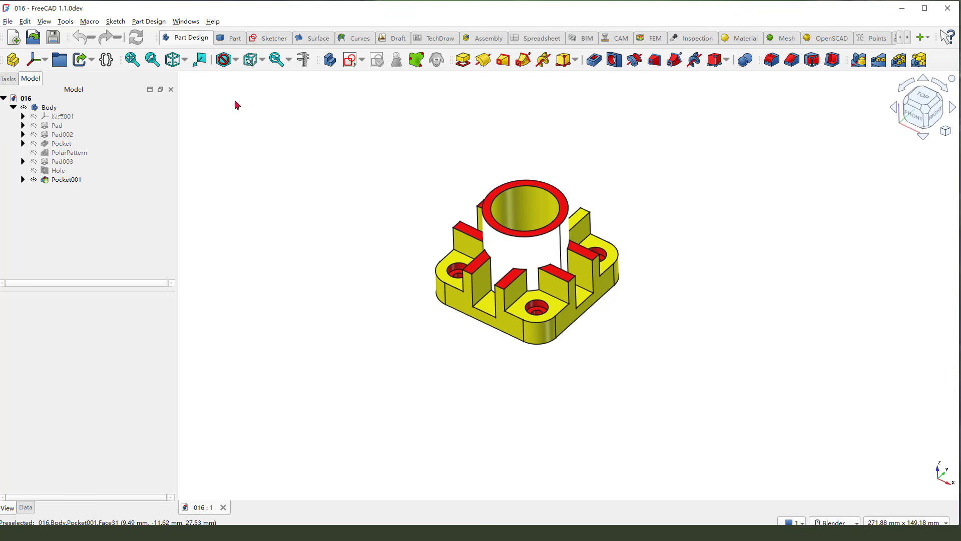
click(14, 37)
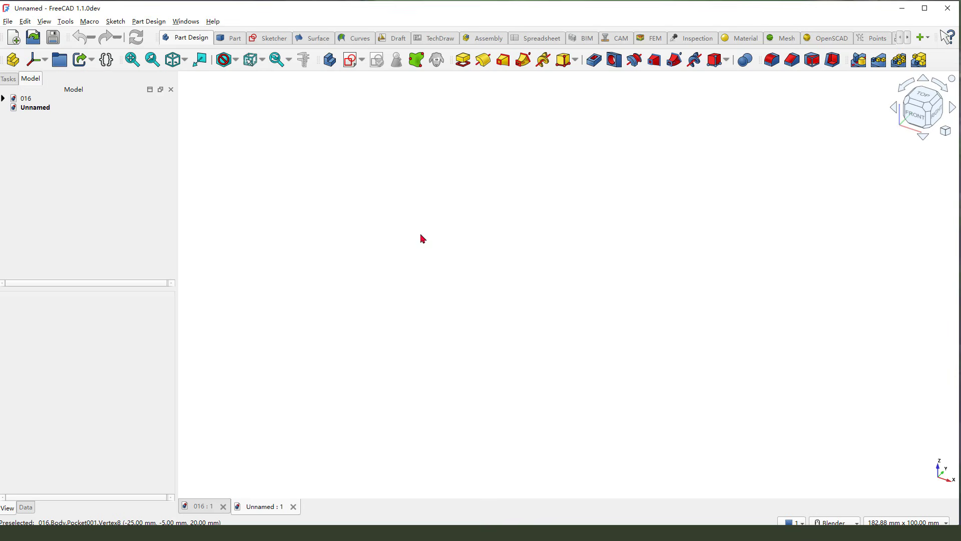
click(330, 60)
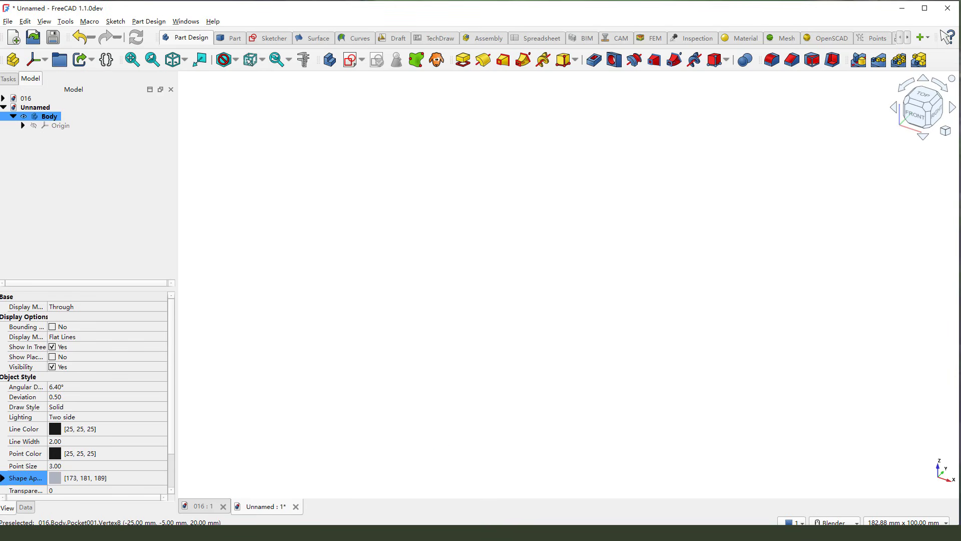
- Display the dimensioned reference drawing beside the modelling area and examine the base plate outline in its top view
key(F3)
drag(617, 243, 562, 216)
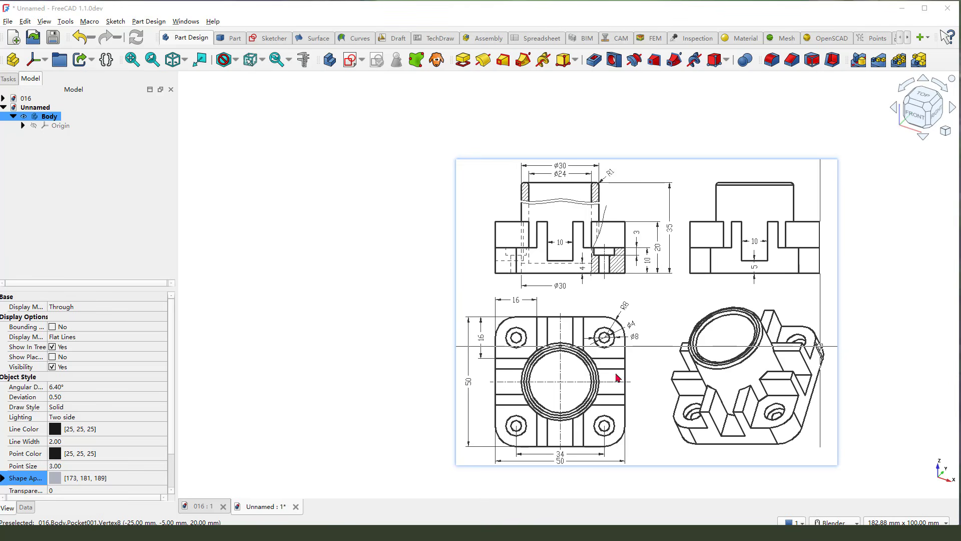
mouse_move(653, 225)
mouse_down()
mouse_move(687, 208)
mouse_move(764, 246)
mouse_up()
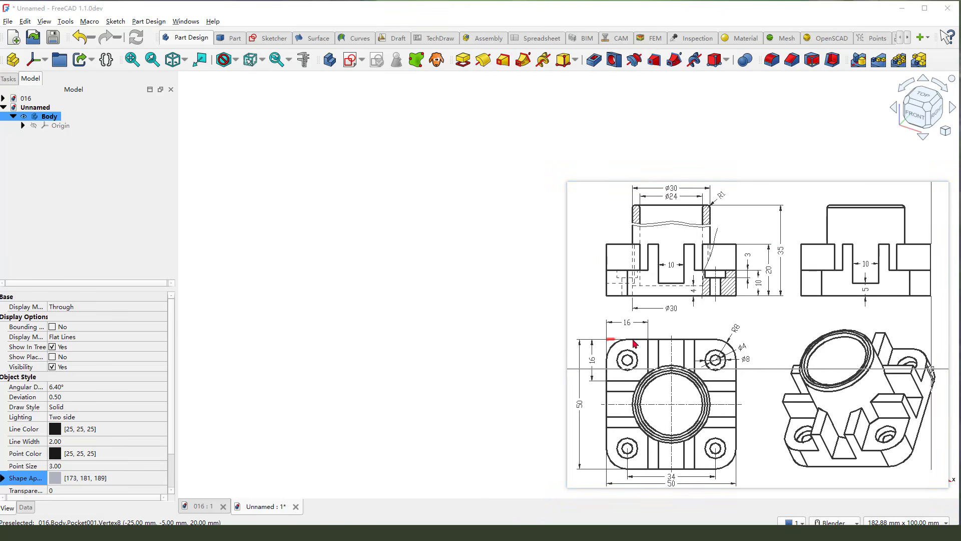
mouse_move(635, 343)
mouse_down()
mouse_move(740, 348)
mouse_move(738, 439)
mouse_move(650, 477)
mouse_move(612, 365)
mouse_up()
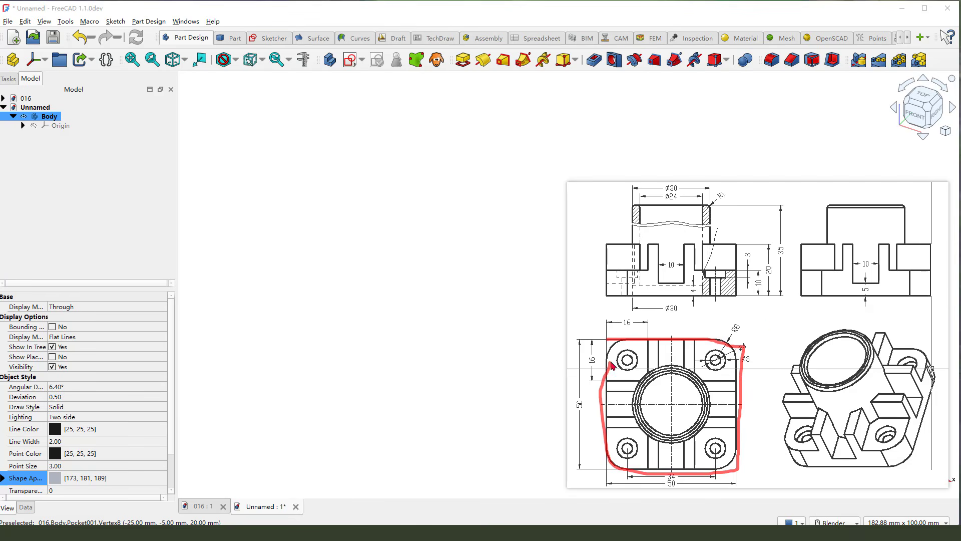
drag(763, 323, 751, 346)
- Start a new sketch on the XY base plane of the body
click(350, 60)
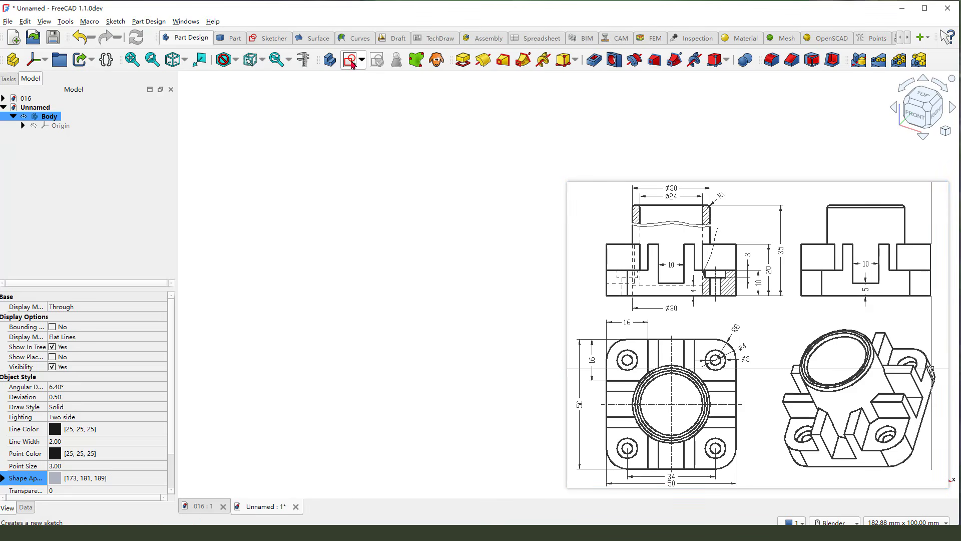
scroll(440, 273, up, 3)
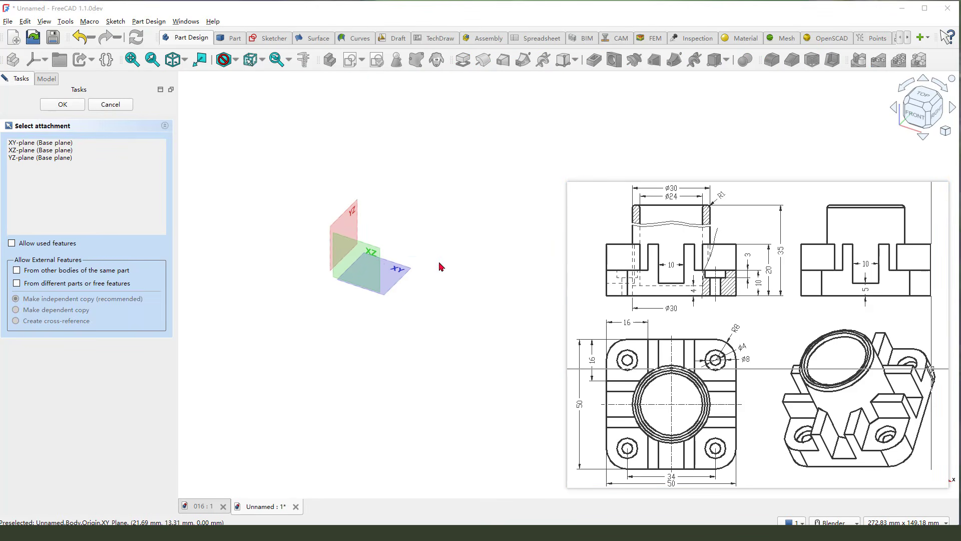
drag(435, 258, 387, 283)
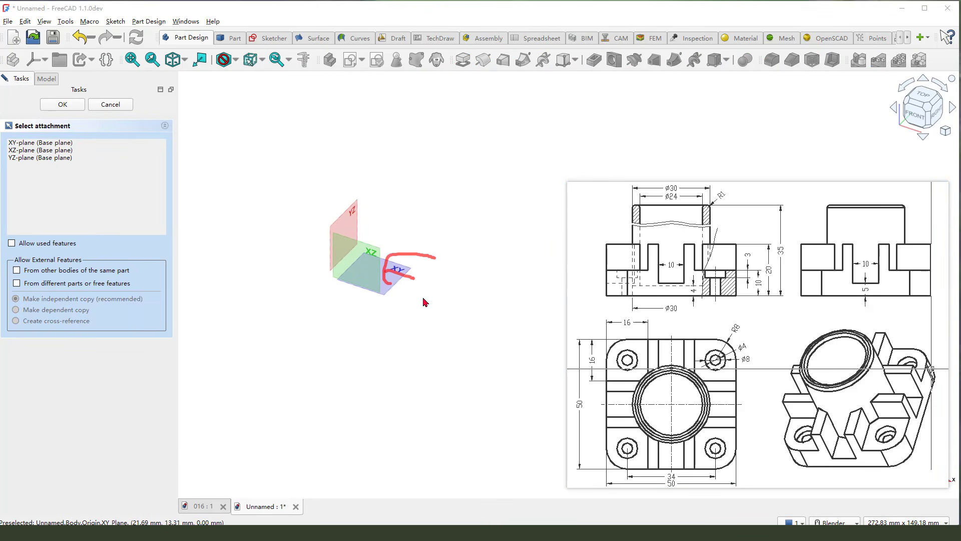
click(400, 267)
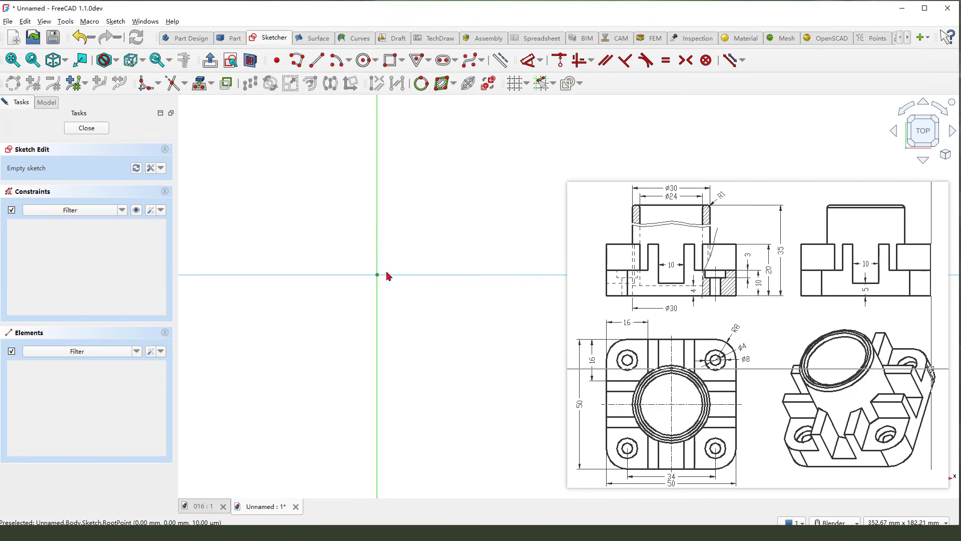
- Draw a centered rectangle with rounded corners, about 78 mm wide, with its center on the sketch origin
click(402, 60)
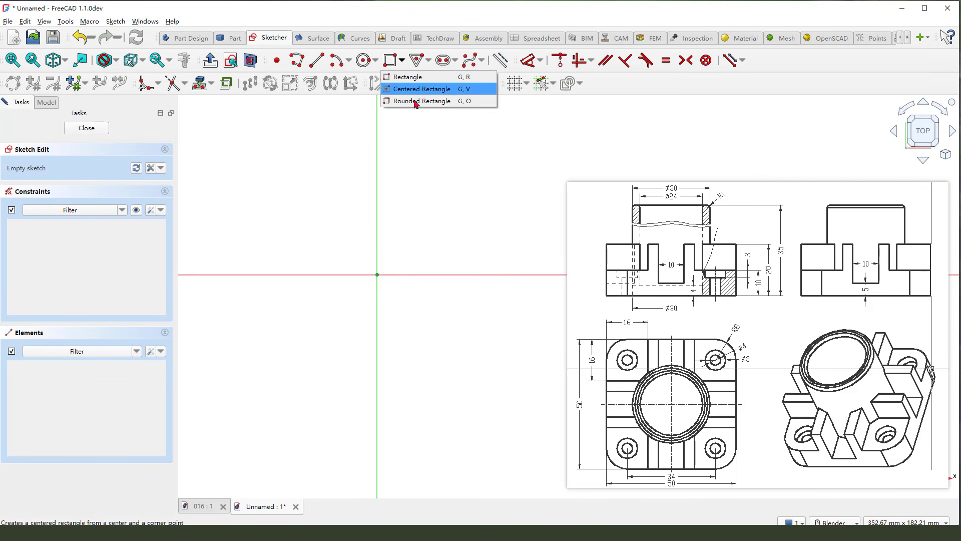
click(409, 89)
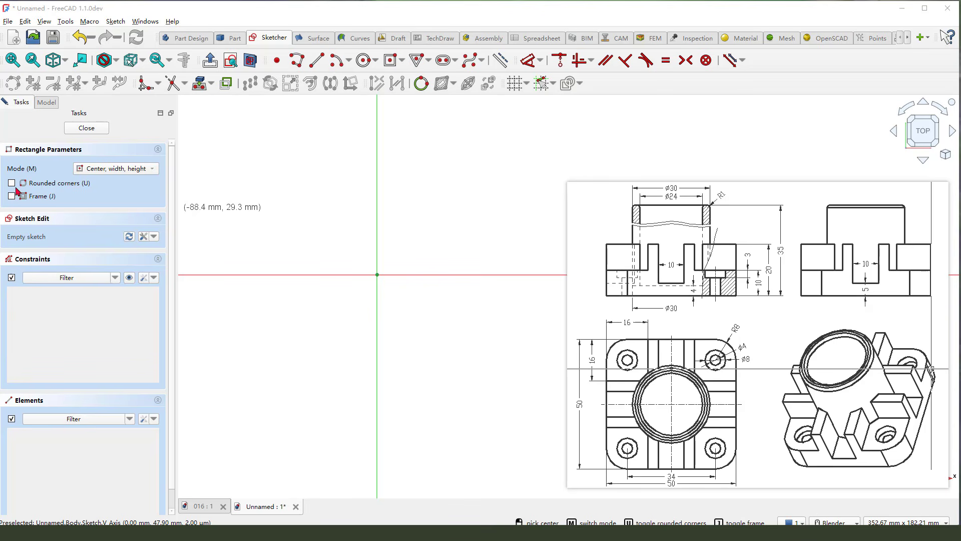
drag(15, 187, 71, 187)
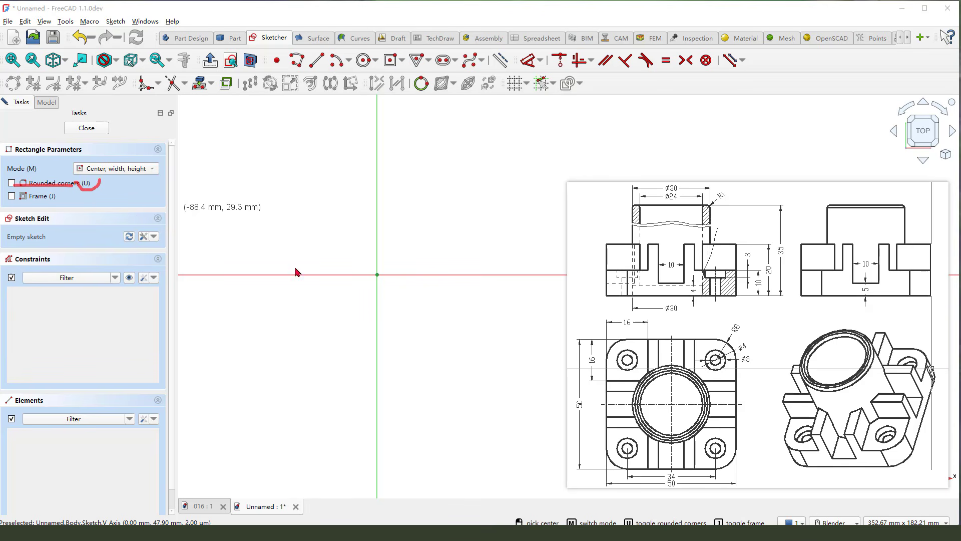
click(377, 274)
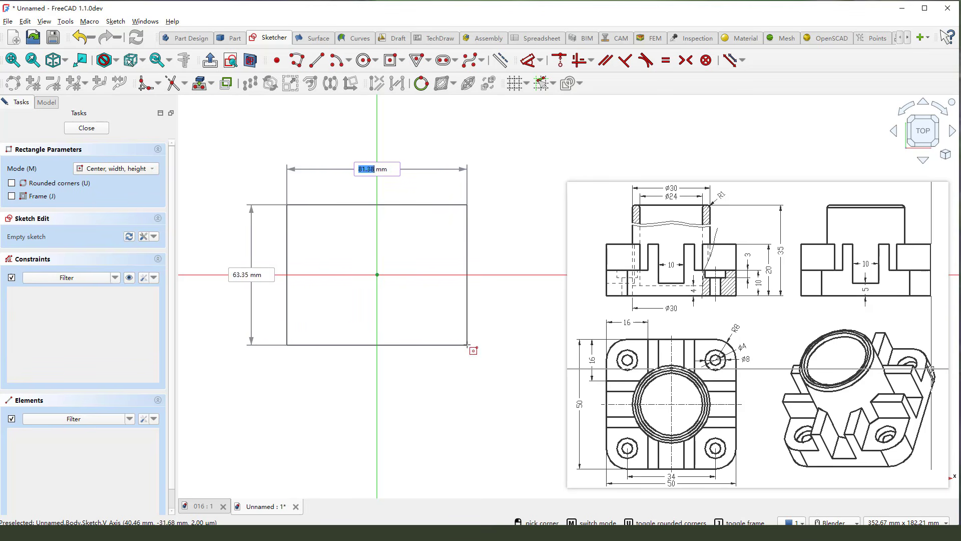
click(11, 182)
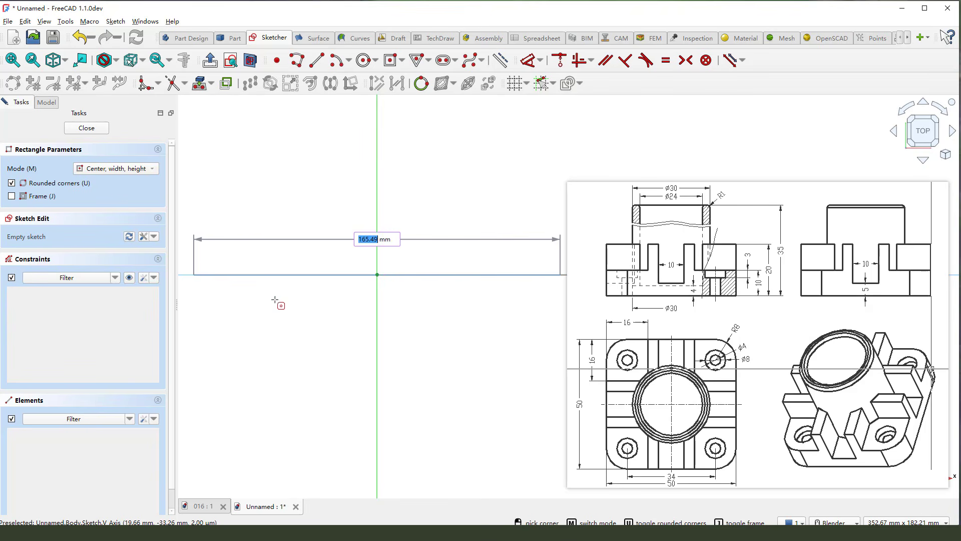
click(463, 358)
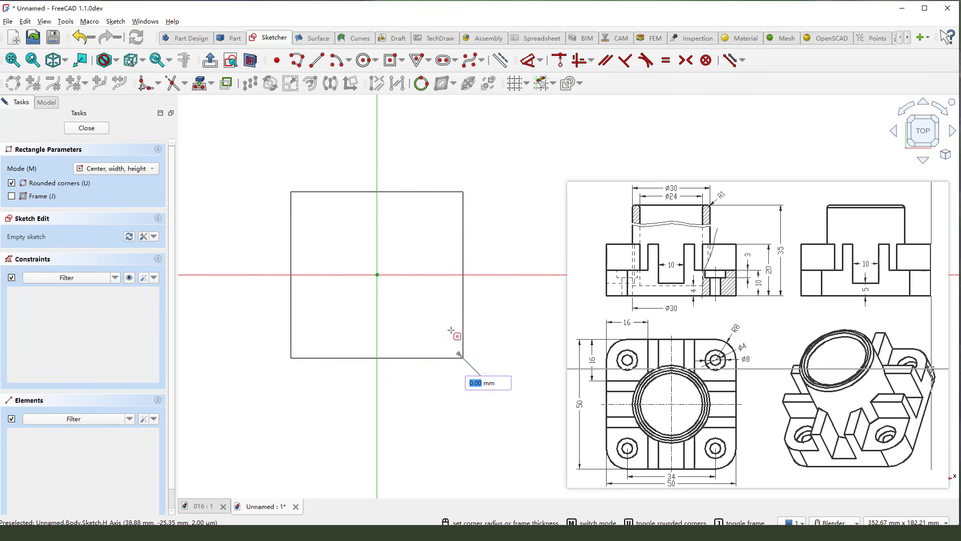
click(450, 340)
right_click(506, 217)
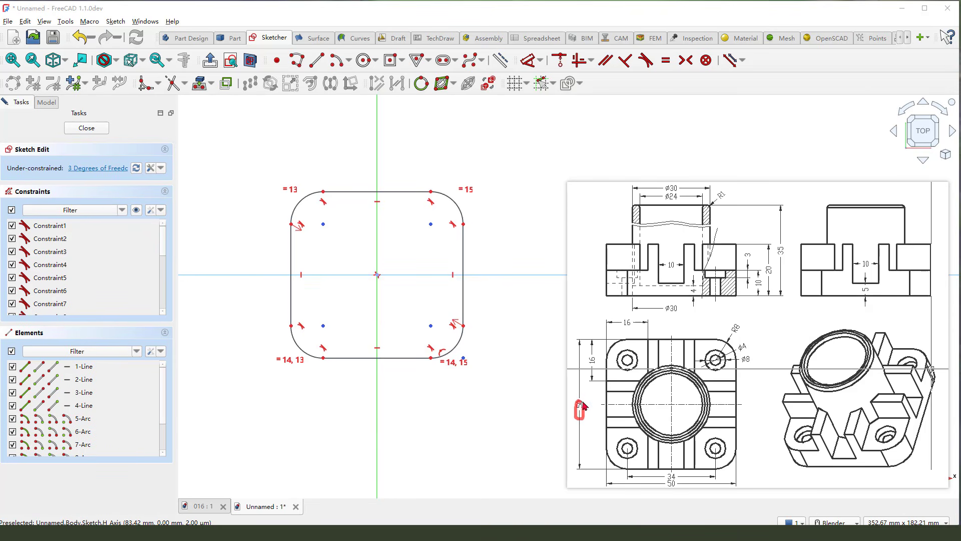
- Constrain the top and right straight edges of the rounded rectangle to equal length
click(406, 192)
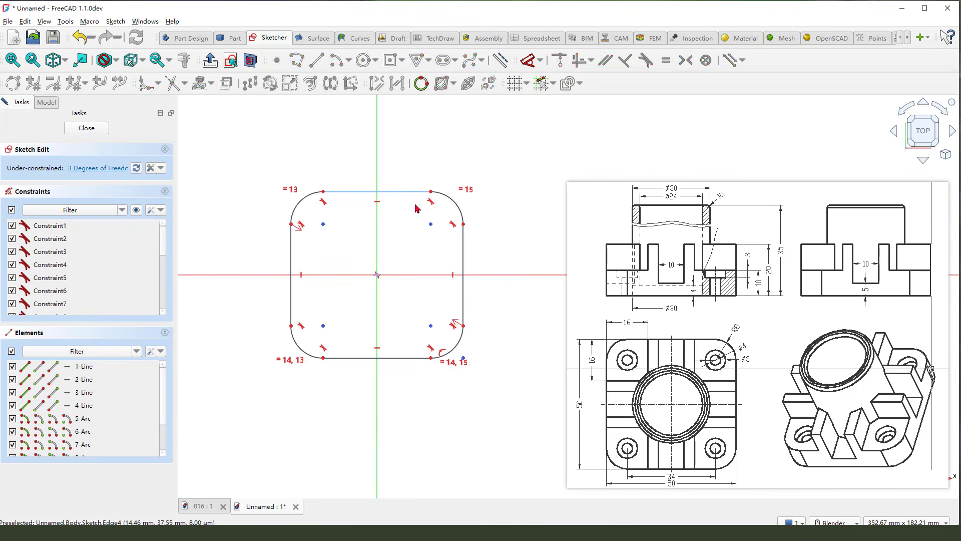
click(463, 252)
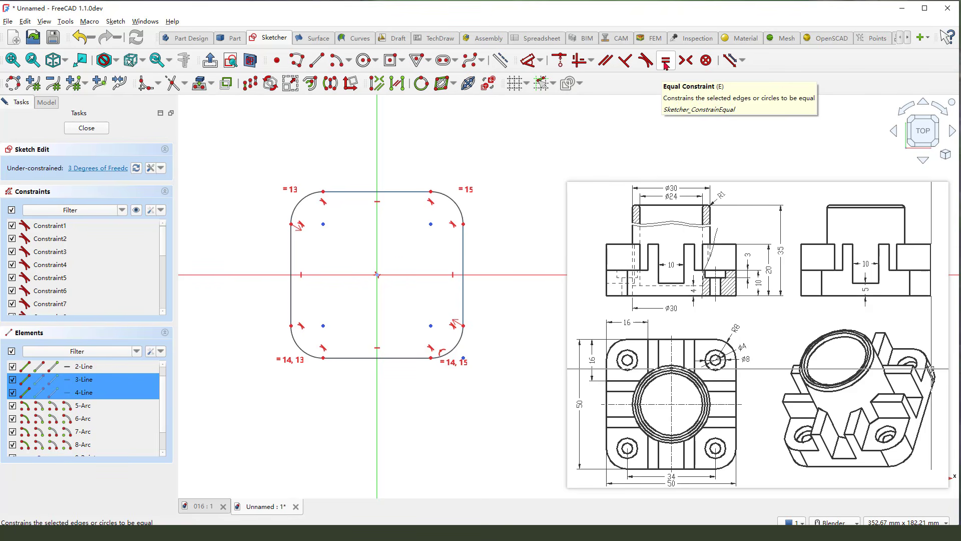
click(665, 61)
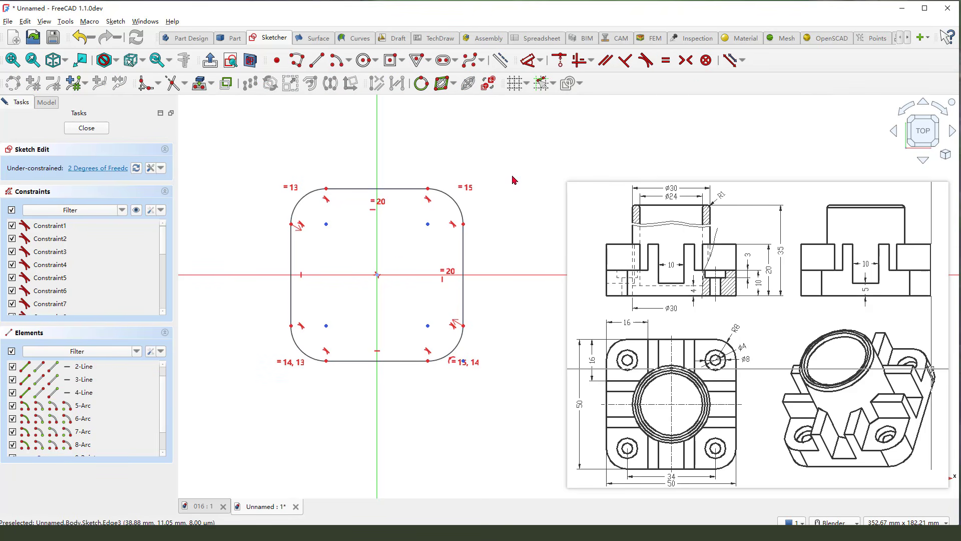
- Dimension the upper-right corner arc of the rounded rectangle with a radius of 8 mm
click(528, 70)
click(452, 199)
click(480, 163)
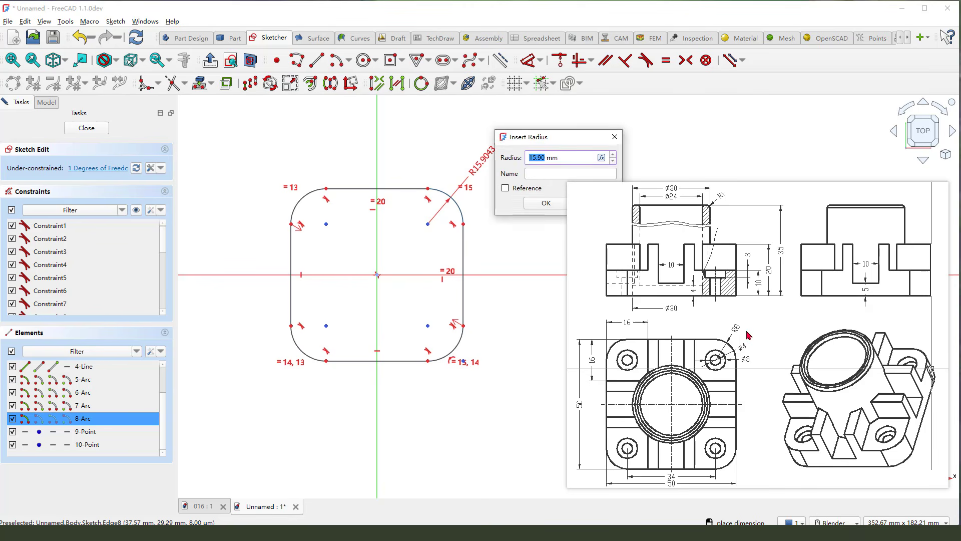
mouse_move(740, 319)
mouse_down()
mouse_move(722, 334)
mouse_move(742, 329)
mouse_up()
key(Escape)
key(Return)
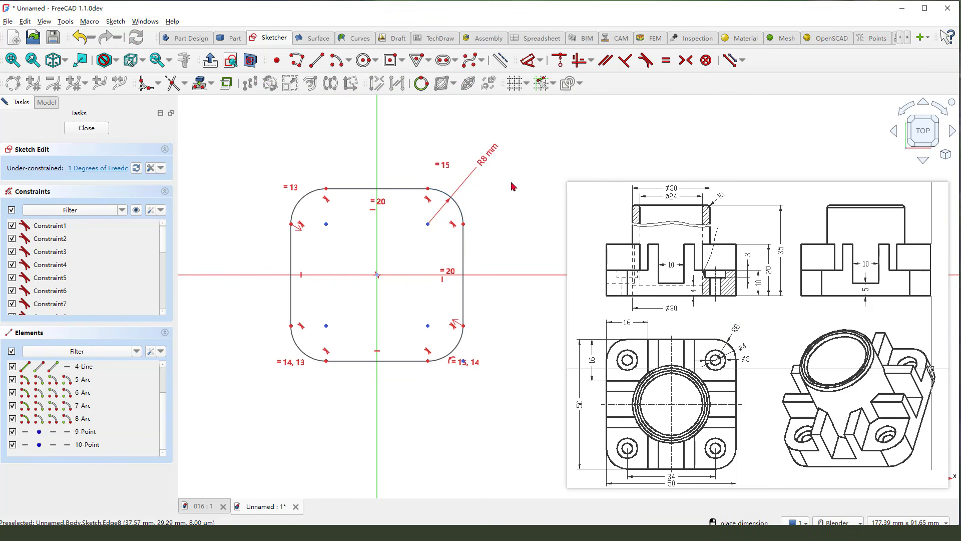
- Set the distance between the rounded rectangle's left and right edges to 50 mm and close the sketch
click(464, 245)
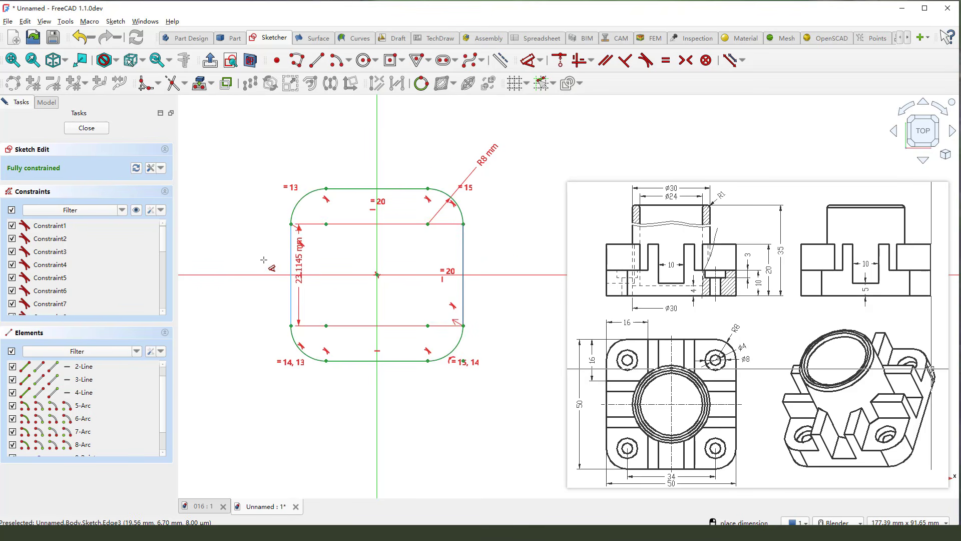
click(291, 264)
click(351, 125)
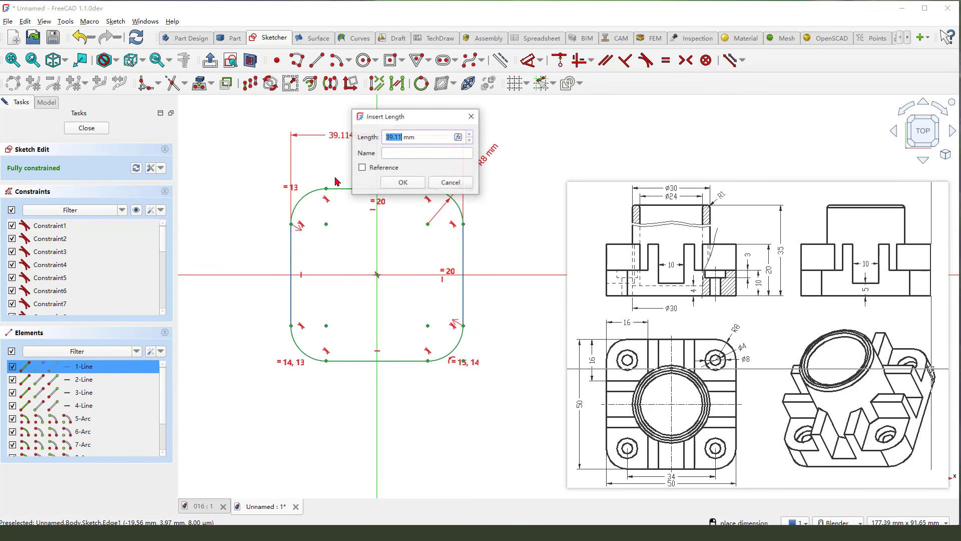
key(Return)
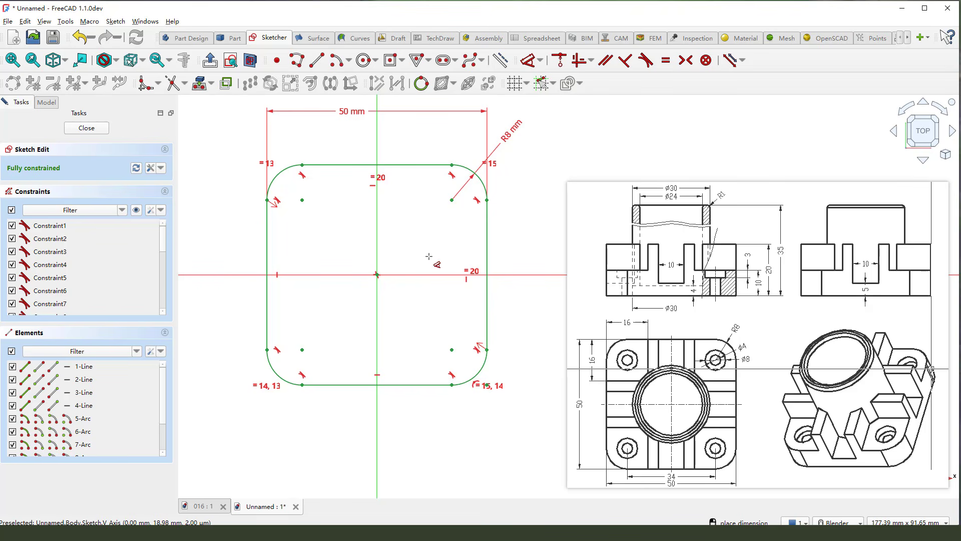
scroll(379, 303, down, 1)
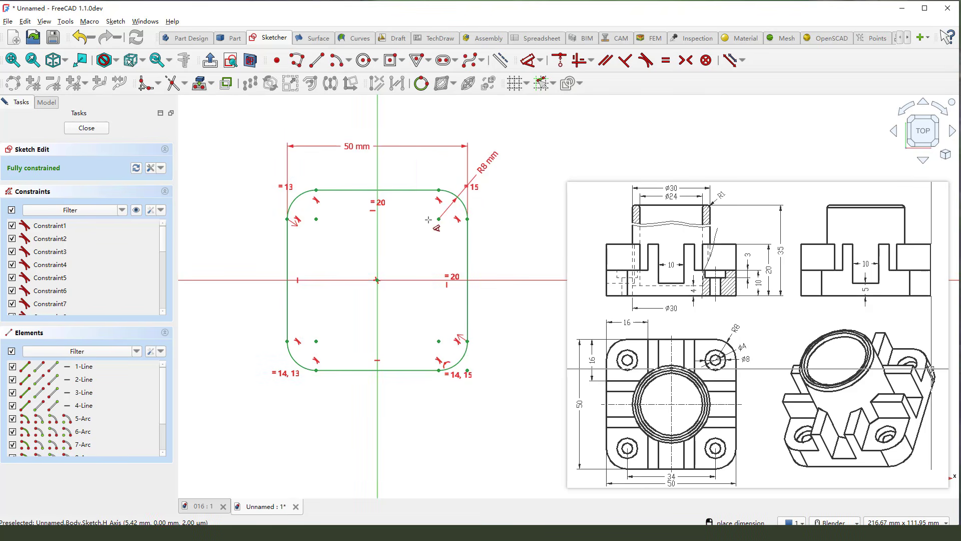
right_click(404, 165)
click(84, 130)
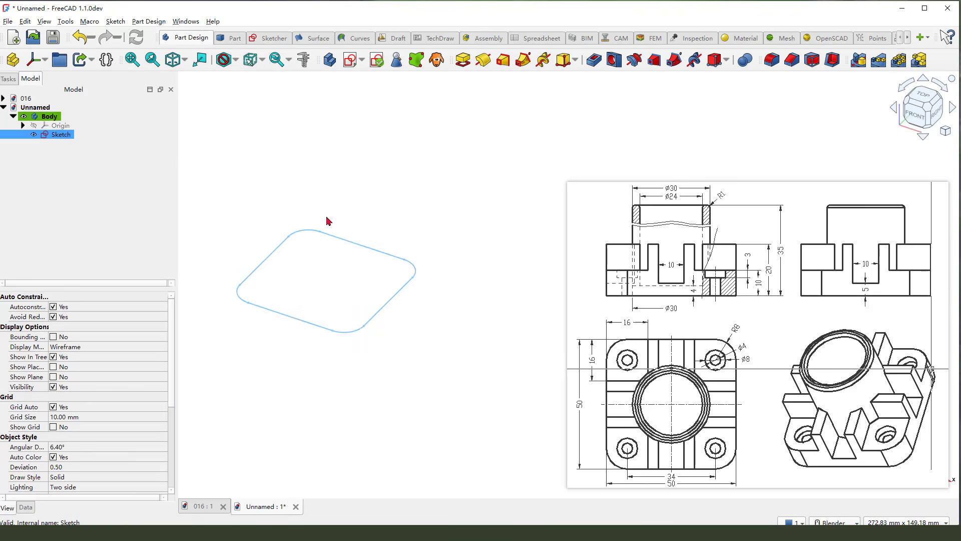
- Pad the rounded square sketch one-sided by 10 mm to form the base plate
click(463, 60)
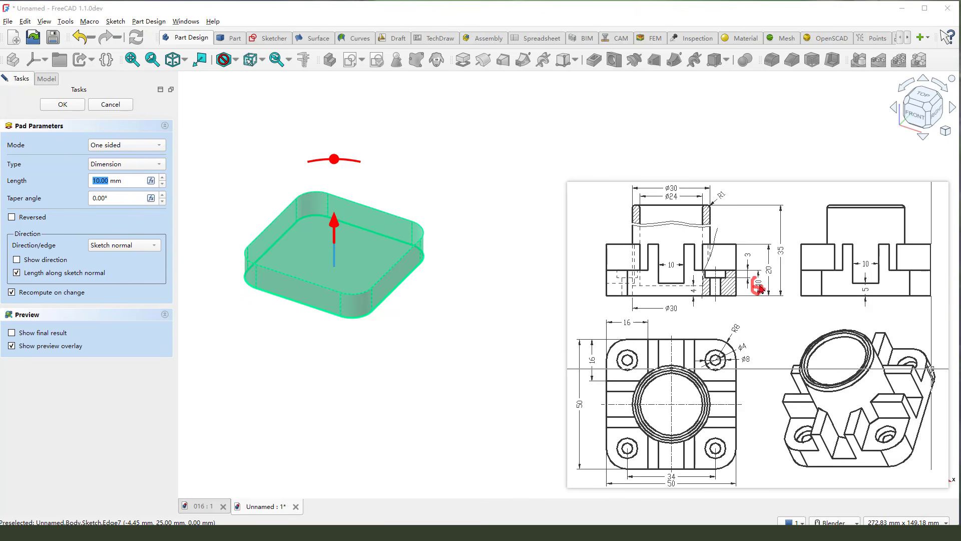
click(129, 181)
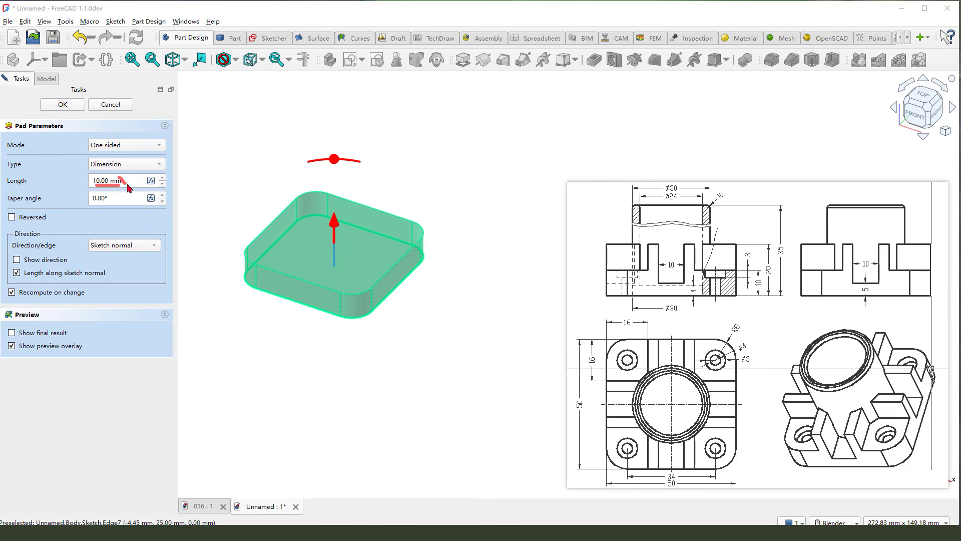
click(70, 104)
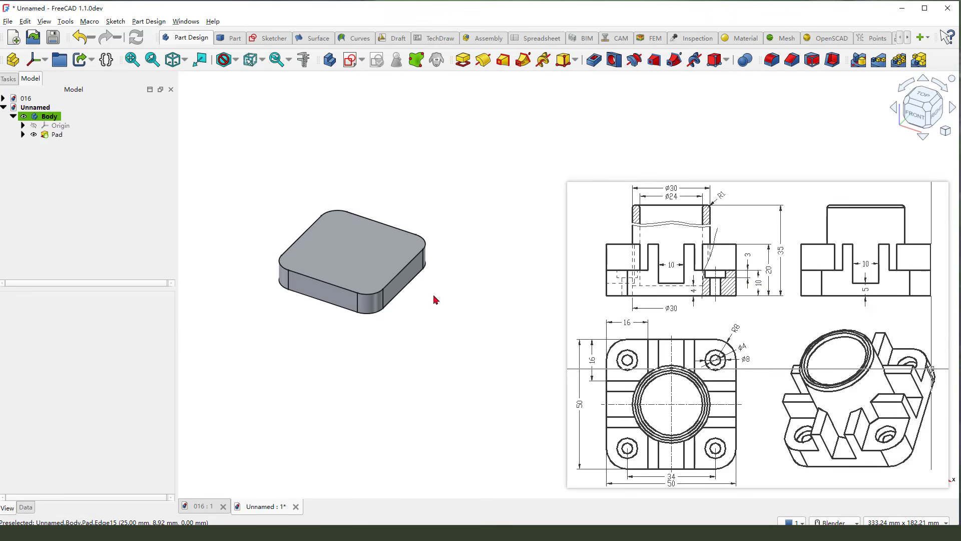
- Check the raised block's outline and dimensions in the reference drawing and create a new sketch on the XY plane
scroll(434, 303, up, 1)
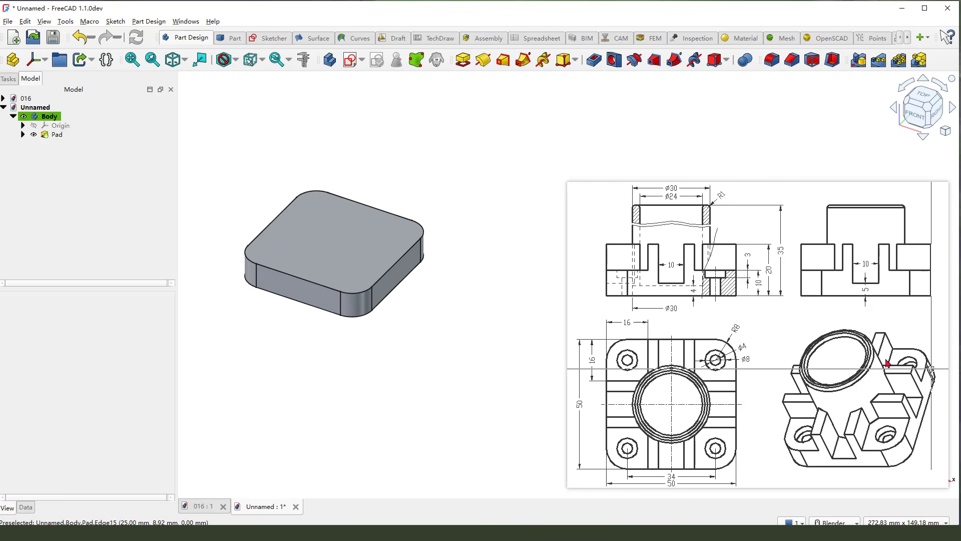
mouse_move(877, 359)
mouse_down()
mouse_move(914, 369)
mouse_move(871, 410)
mouse_up()
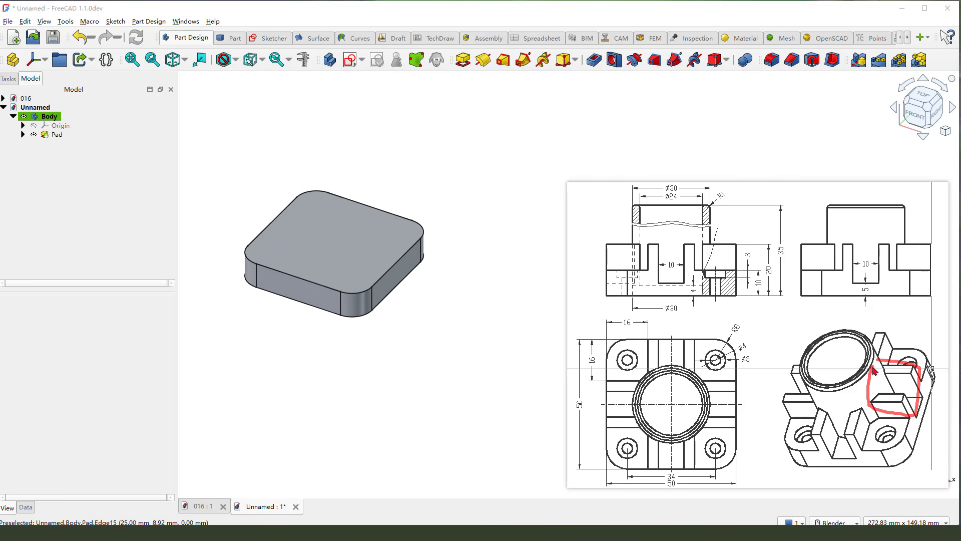
mouse_move(670, 374)
mouse_down()
mouse_move(737, 414)
mouse_move(694, 424)
mouse_up()
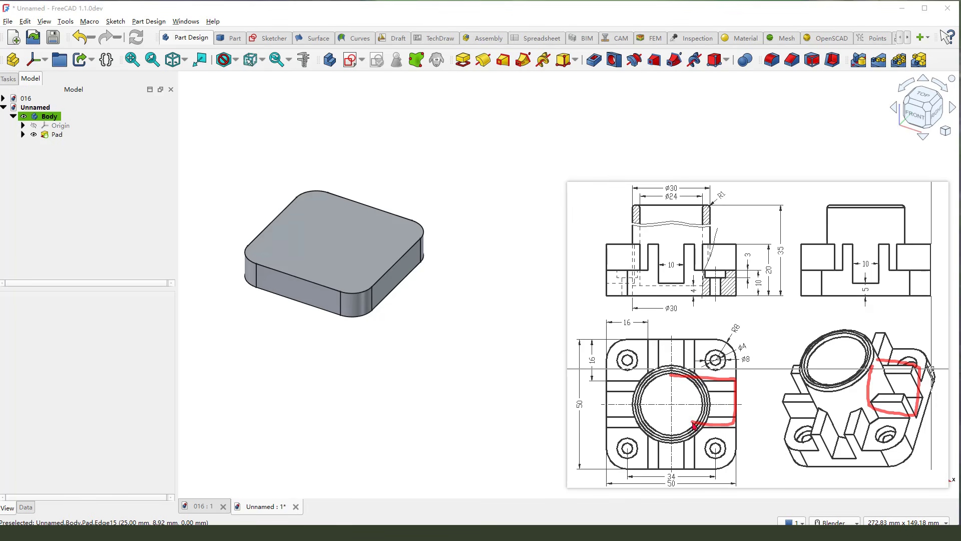
drag(590, 350, 589, 374)
drag(769, 266, 768, 274)
key(Escape)
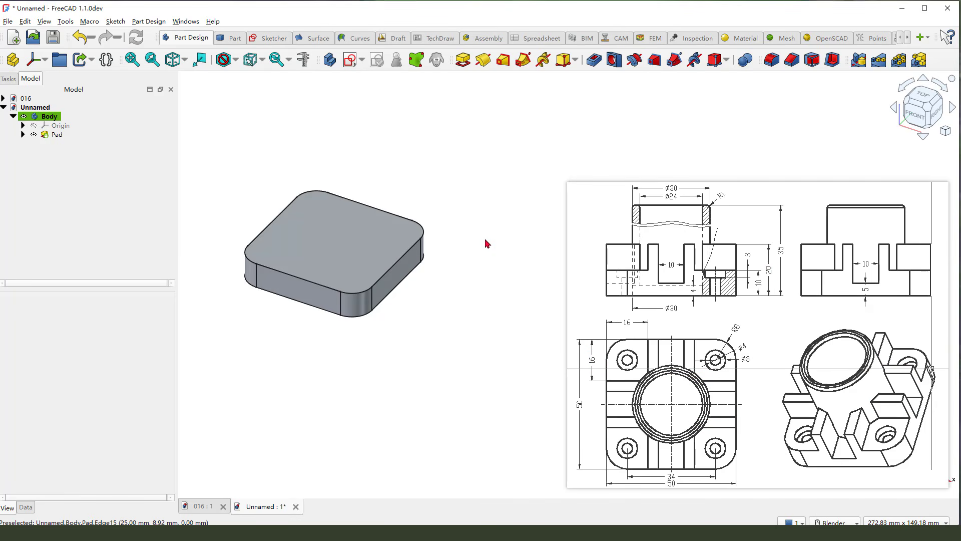
click(350, 60)
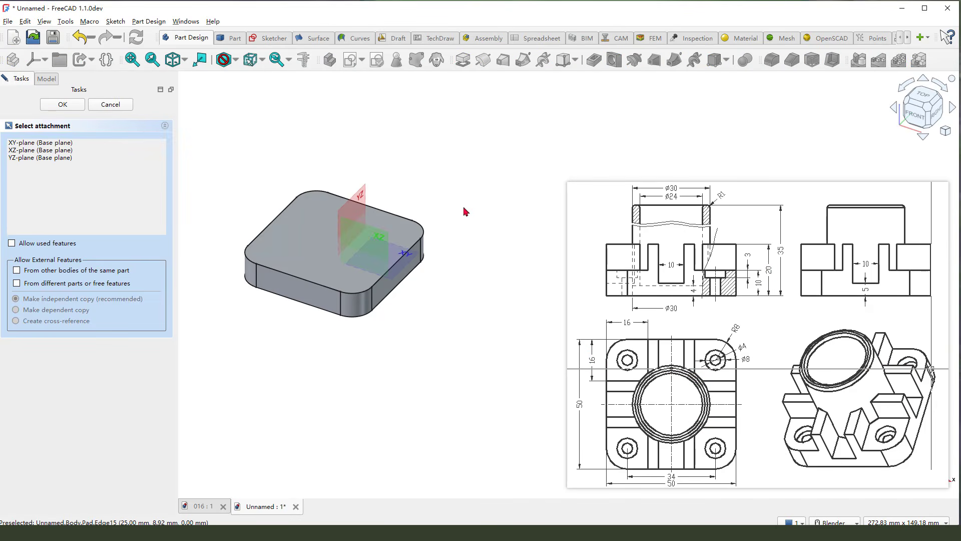
click(413, 259)
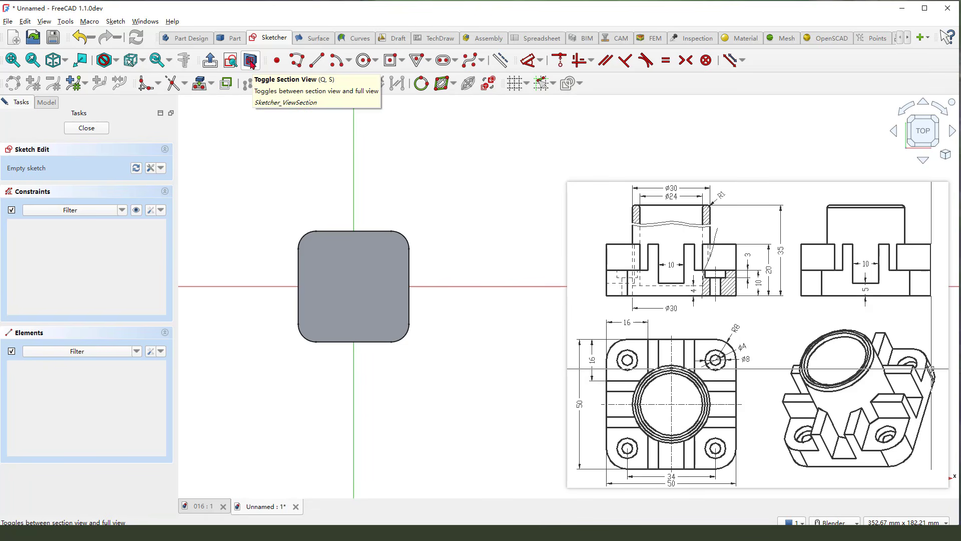
- Project the base plate's right edge into the sketch as external geometry
scroll(374, 335, up, 2)
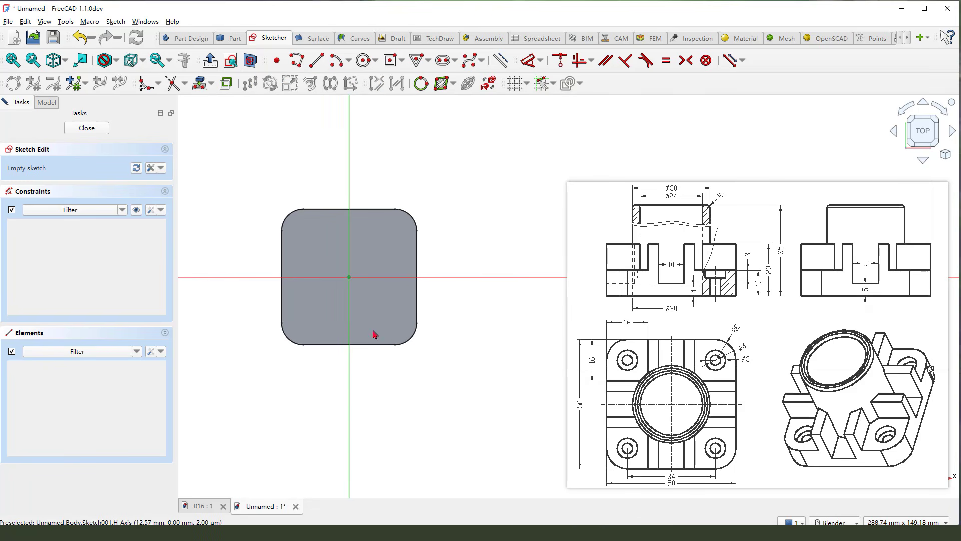
click(402, 61)
click(453, 160)
mouse_move(466, 255)
mouse_down()
mouse_move(427, 261)
mouse_move(420, 307)
mouse_up()
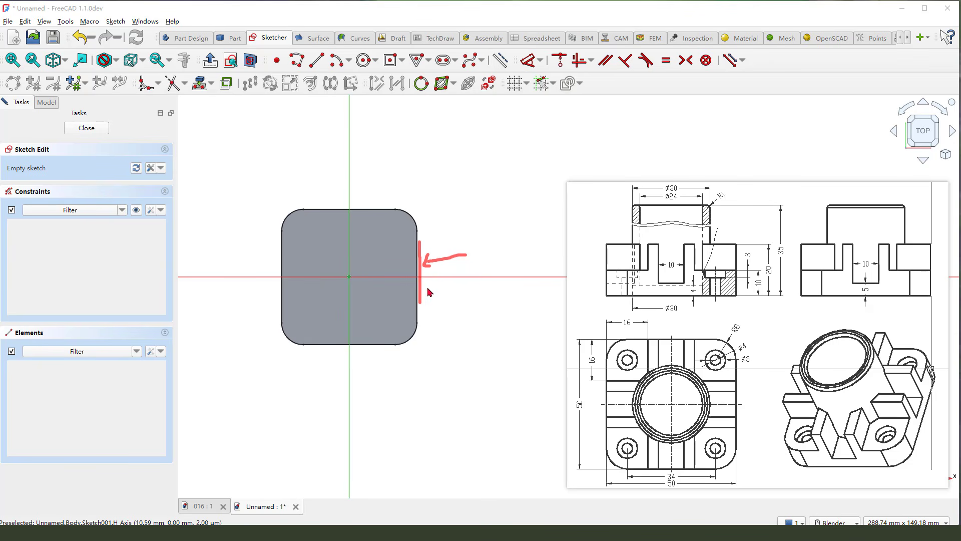
key(Escape)
click(499, 63)
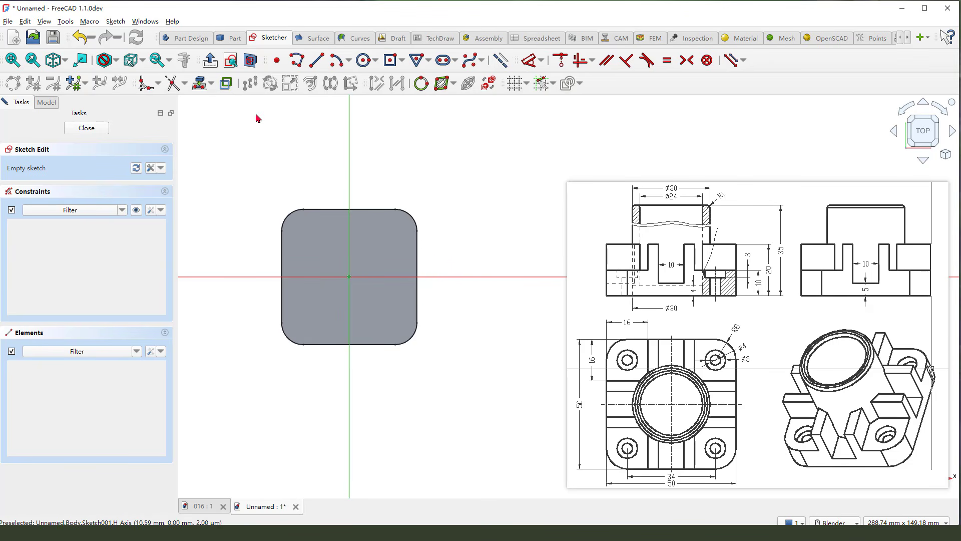
click(199, 84)
click(420, 253)
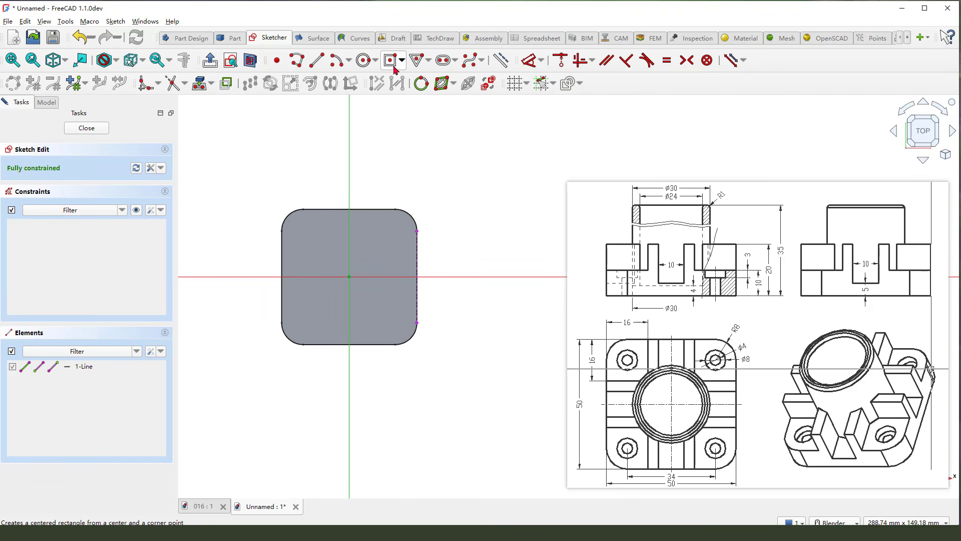
- Draw a corner rectangle from the vertical axis to the projected right edge, about 25 mm wide and 23 mm high
click(402, 61)
click(408, 73)
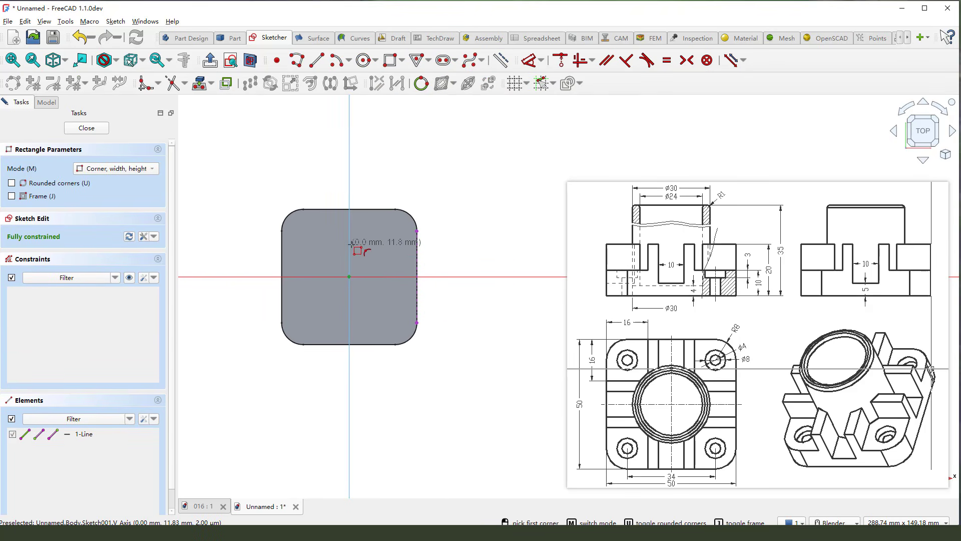
click(350, 245)
click(417, 307)
right_click(454, 303)
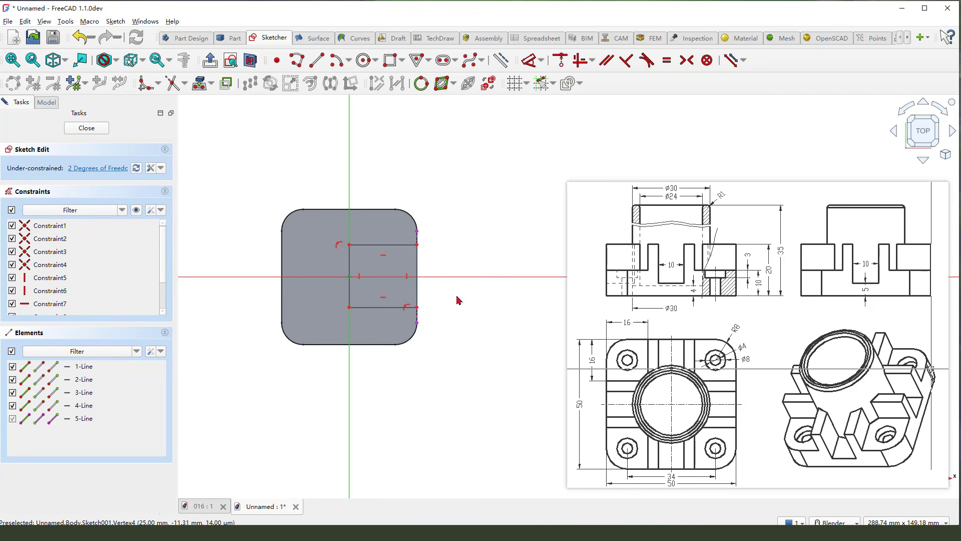
- Constrain the rectangle's two left corners symmetric about the origin
click(349, 246)
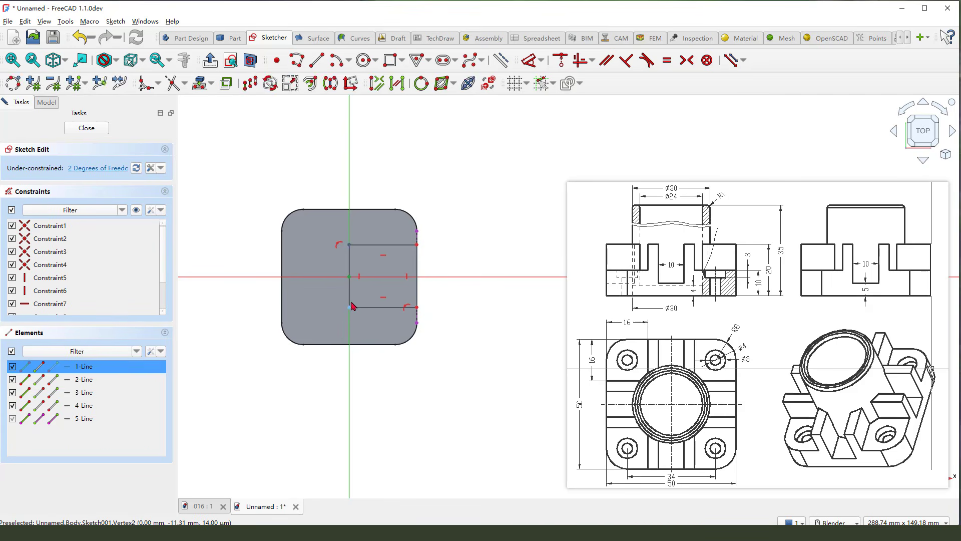
click(350, 277)
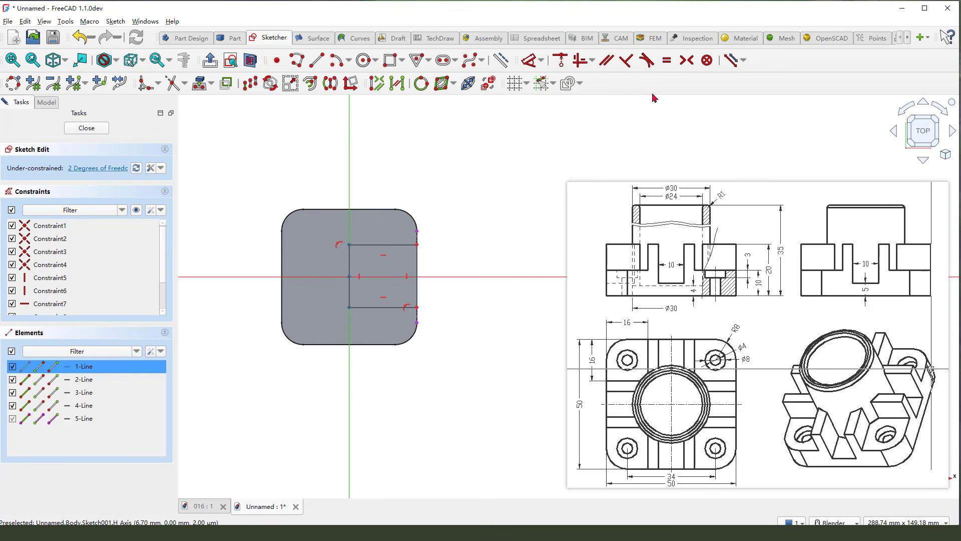
click(687, 60)
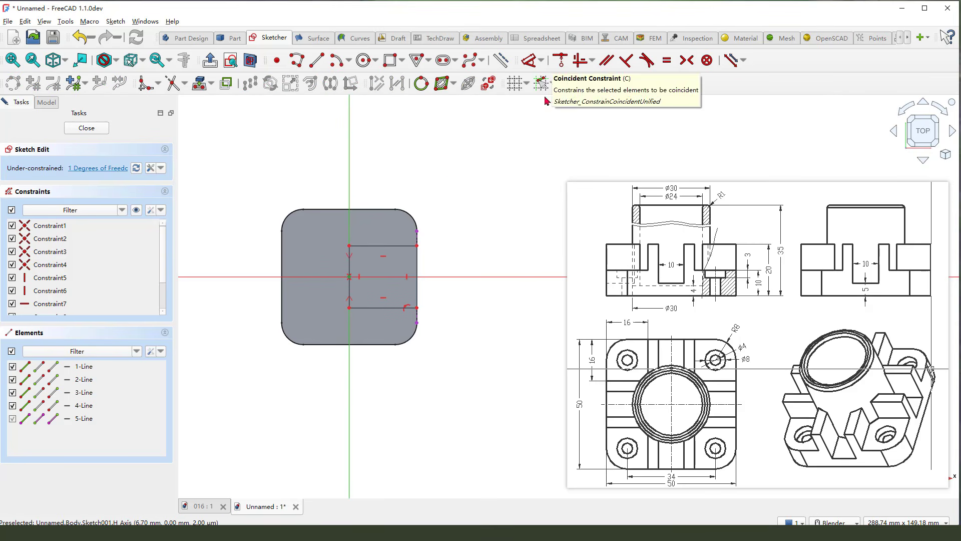
- Project the right endpoint of the base plate's upper straight edge into the sketch as external geometry
drag(594, 376, 593, 345)
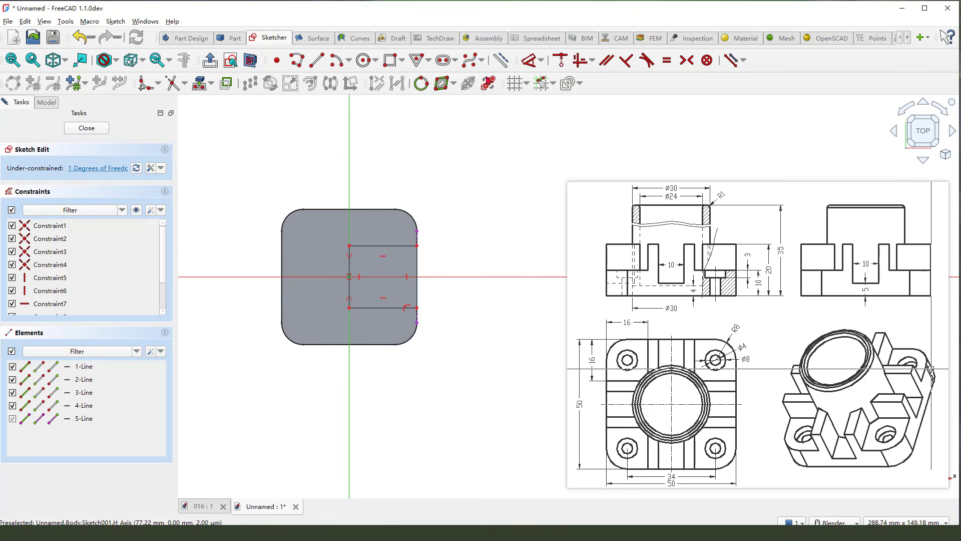
click(442, 82)
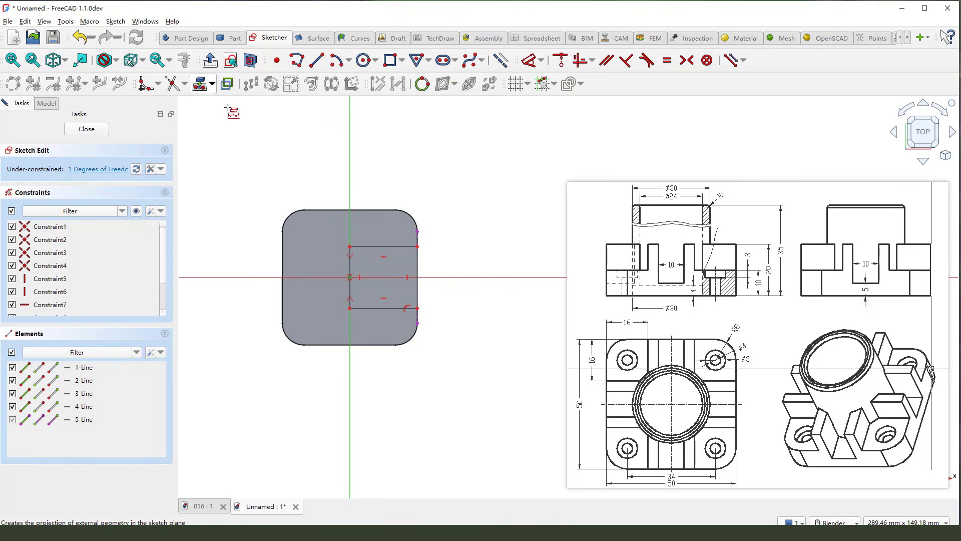
click(395, 209)
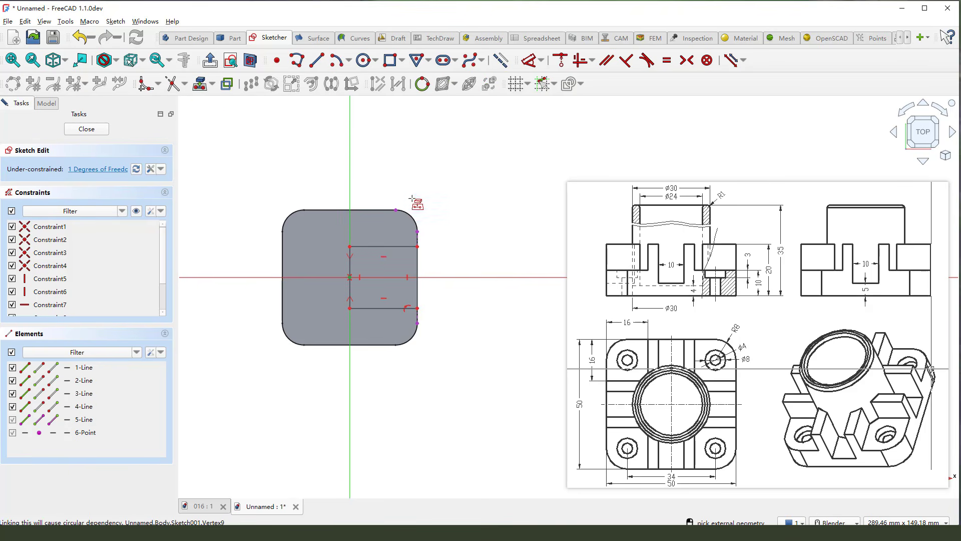
drag(398, 199, 422, 186)
- Set the distance from the projected point to the rectangle's top edge to 16 mm and close the sketch
click(398, 210)
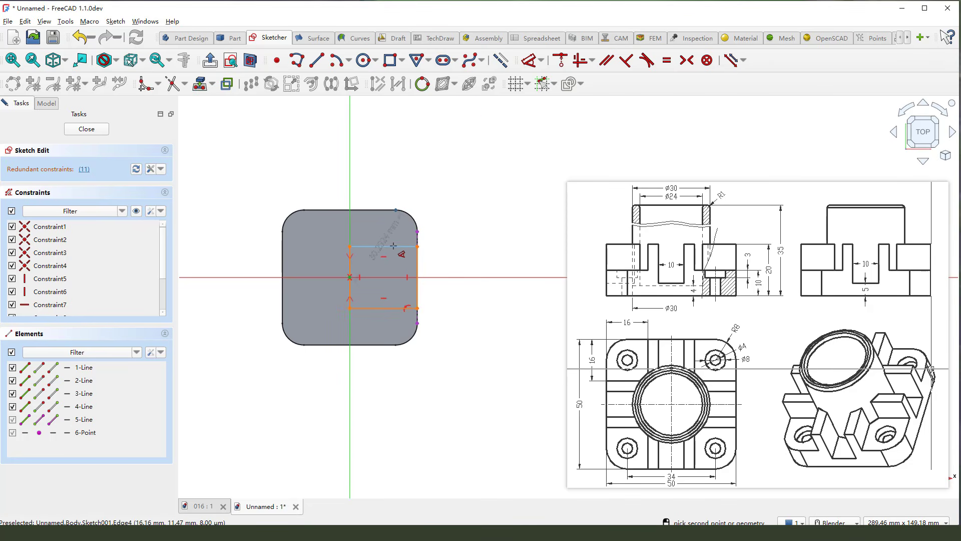
click(392, 247)
click(441, 224)
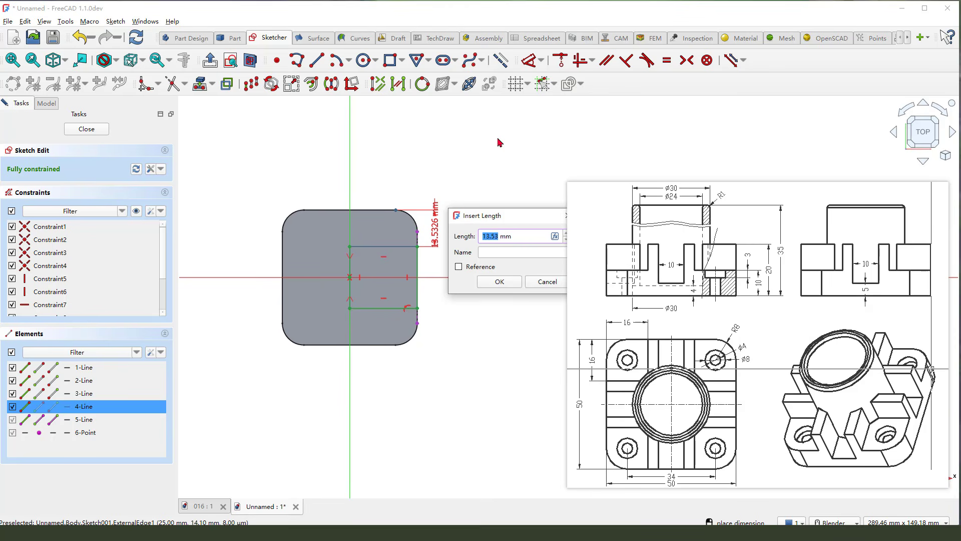
text(16)
key(Return)
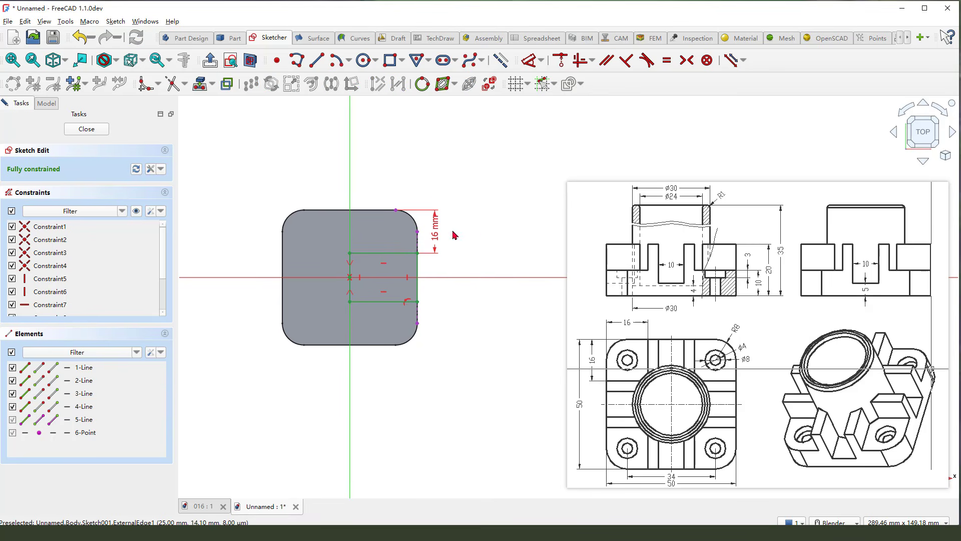
click(97, 129)
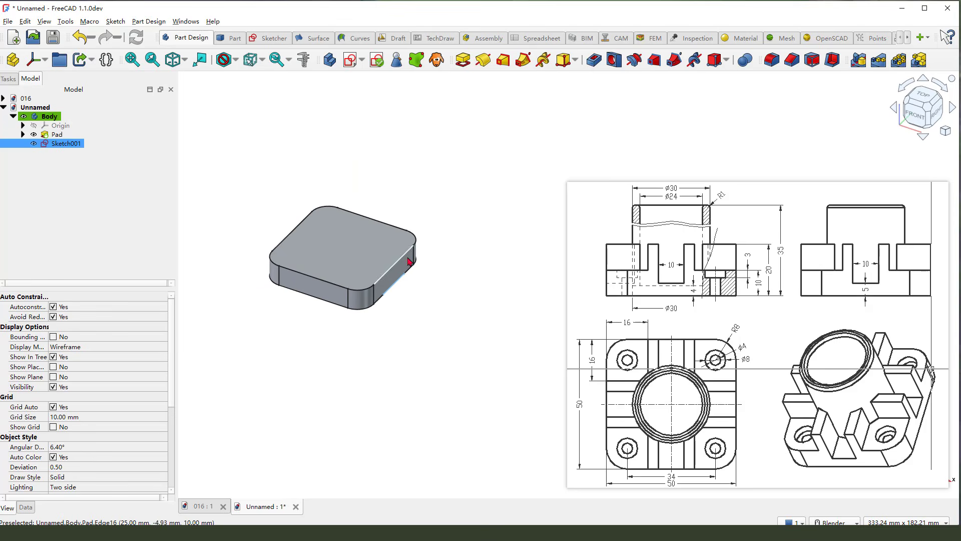
- Pad the rectangle sketch one-sided by 20 mm to form the raised block on the base plate
click(463, 59)
drag(761, 266, 768, 259)
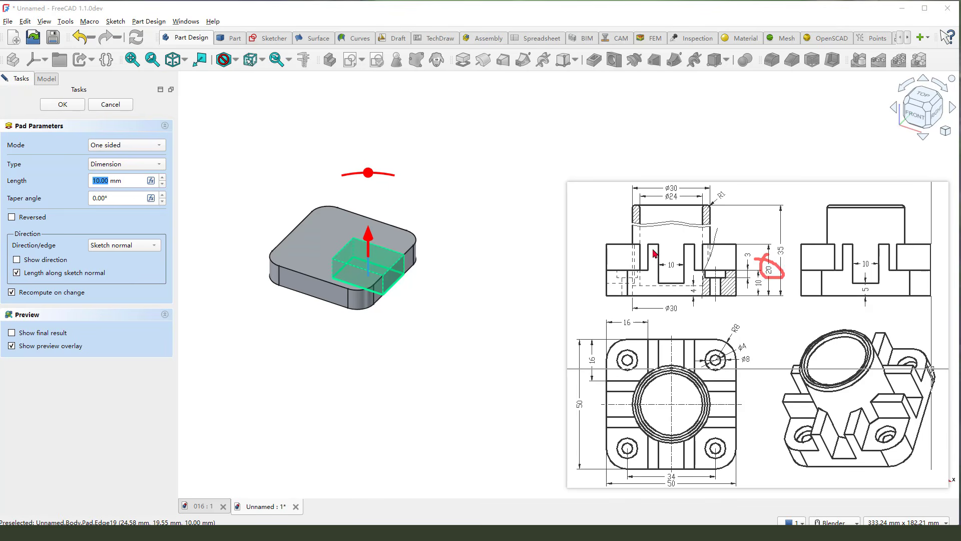
key(Escape)
double_click(110, 182)
text(2)
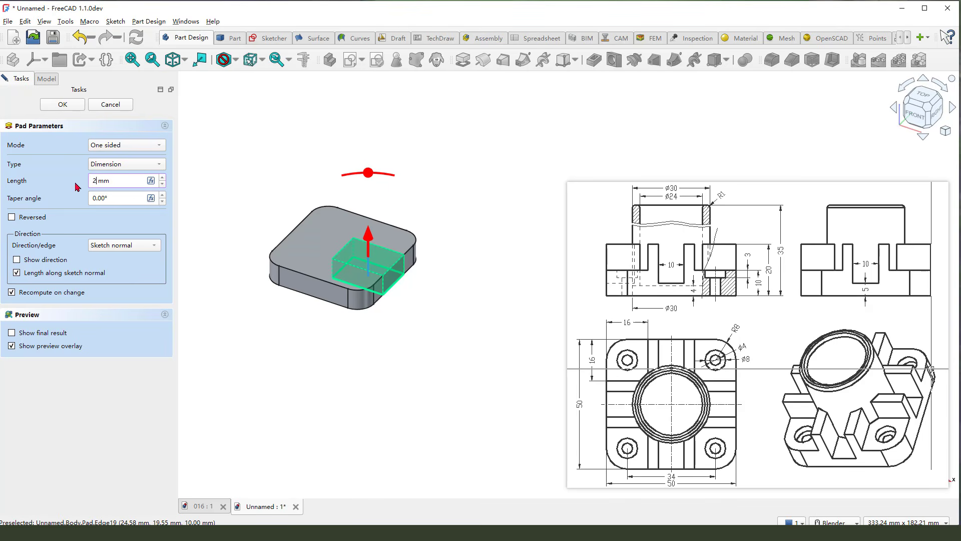
click(64, 105)
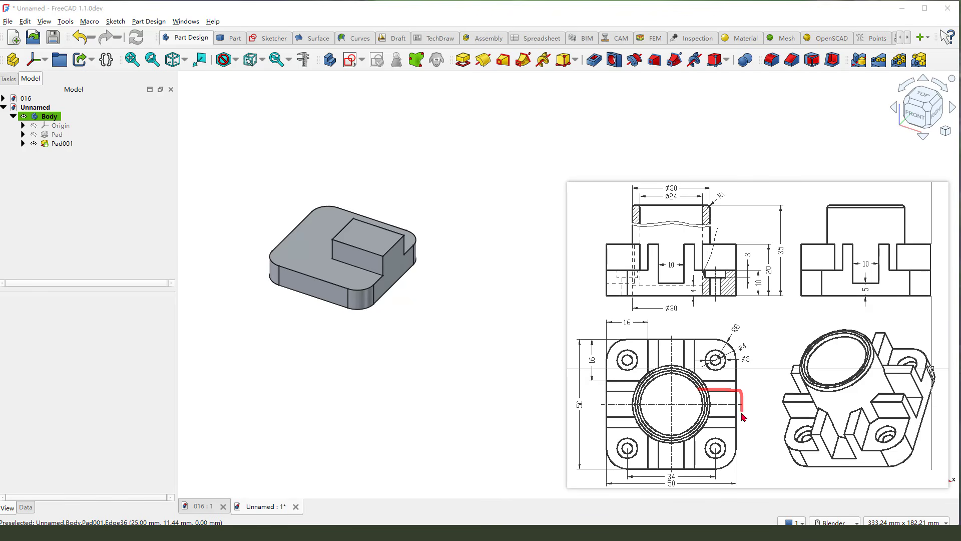
- Check the slot's outline and dimensions in the reference drawing and create another sketch on the XY plane
mouse_move(742, 415)
mouse_down()
mouse_move(701, 408)
mouse_move(703, 393)
mouse_up()
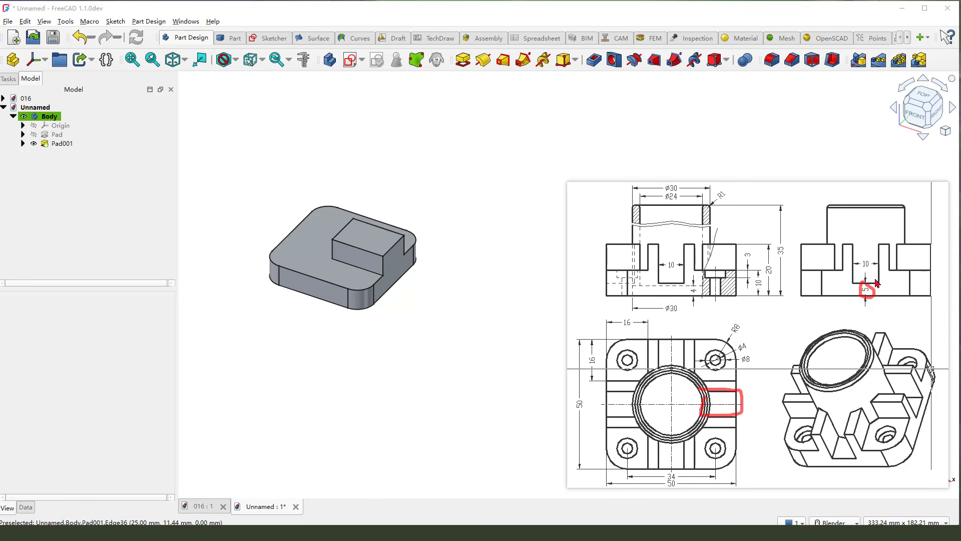
drag(871, 269, 866, 258)
key(Escape)
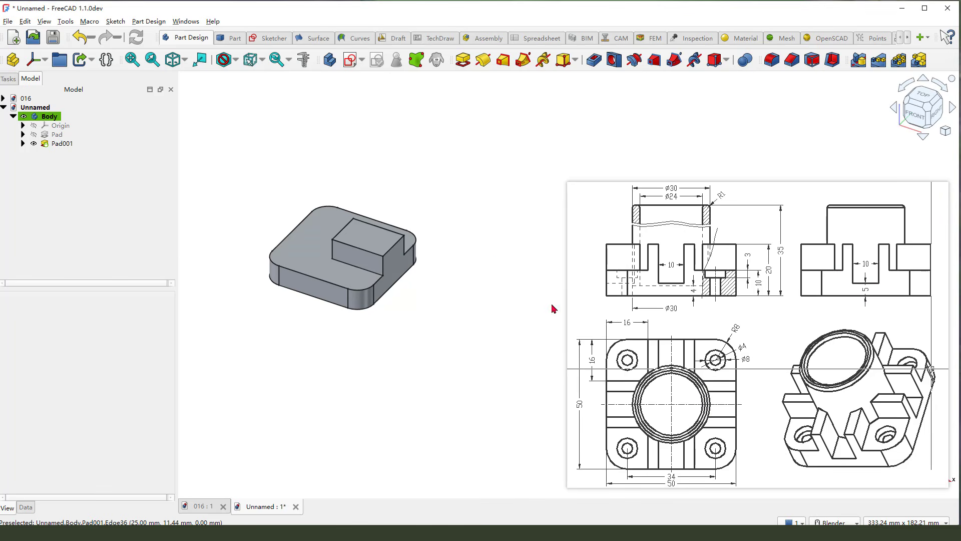
click(351, 60)
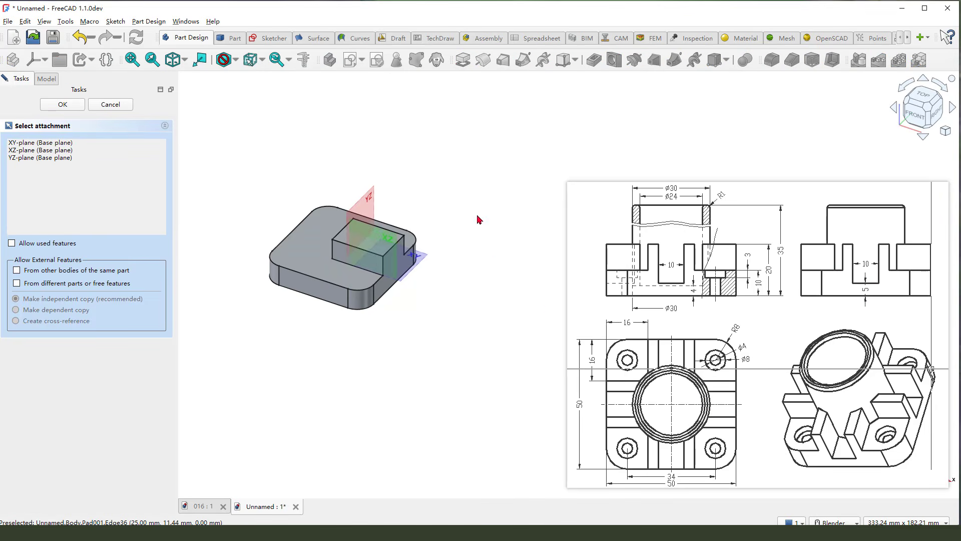
click(427, 272)
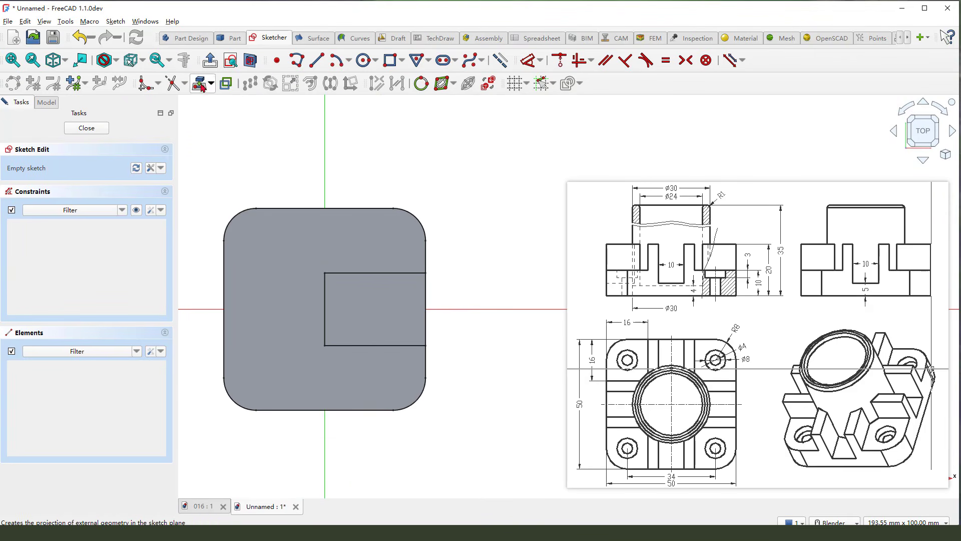
- Project the raised block's right edge as external geometry and switch the sketch to section view
click(488, 83)
click(432, 297)
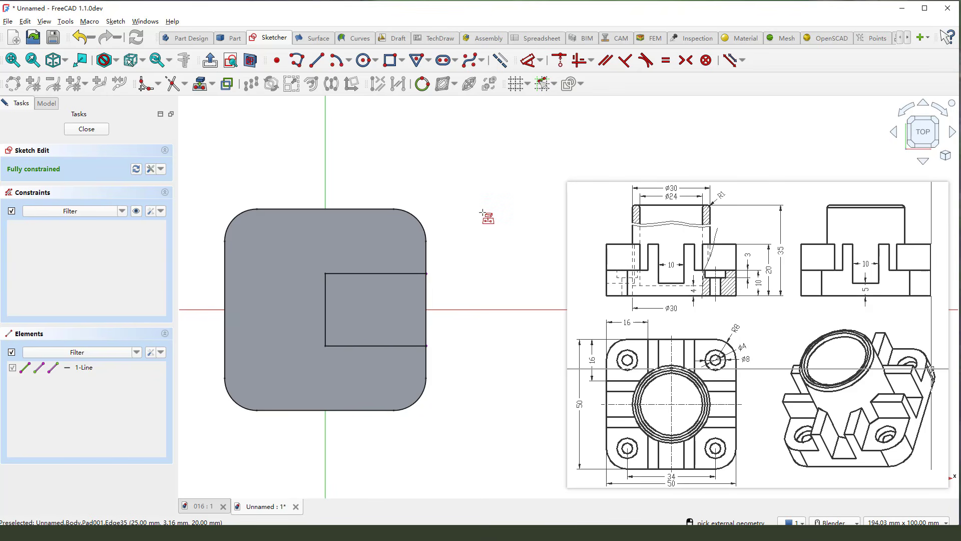
right_click(475, 211)
click(251, 62)
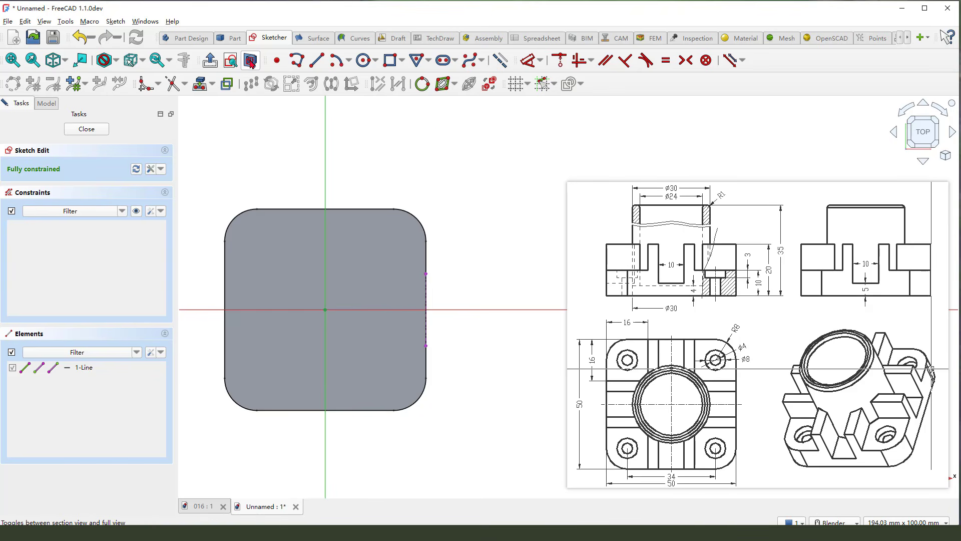
click(500, 61)
- Draw a slot rectangle about 25 mm wide from the vertical axis to the projected block edge, spanning the horizontal axis
click(390, 61)
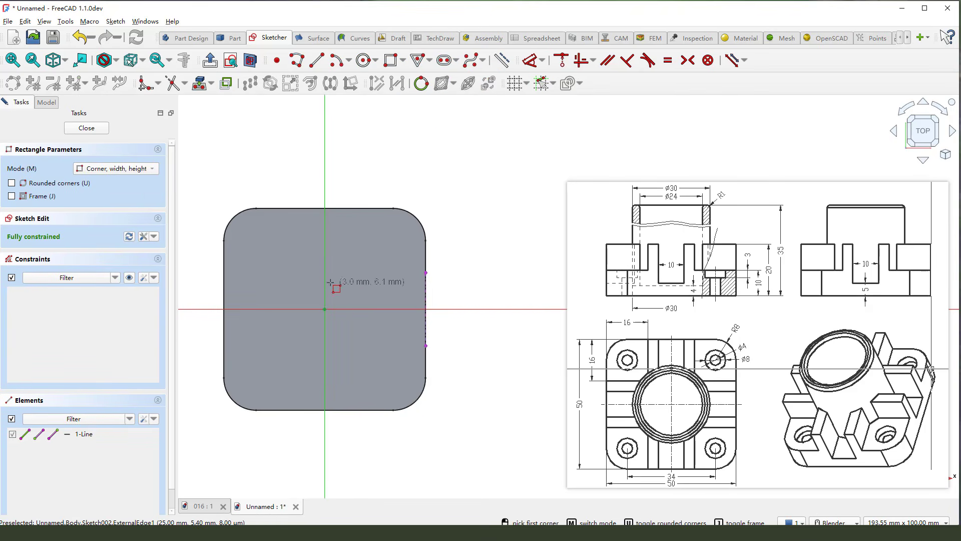
click(325, 277)
click(426, 331)
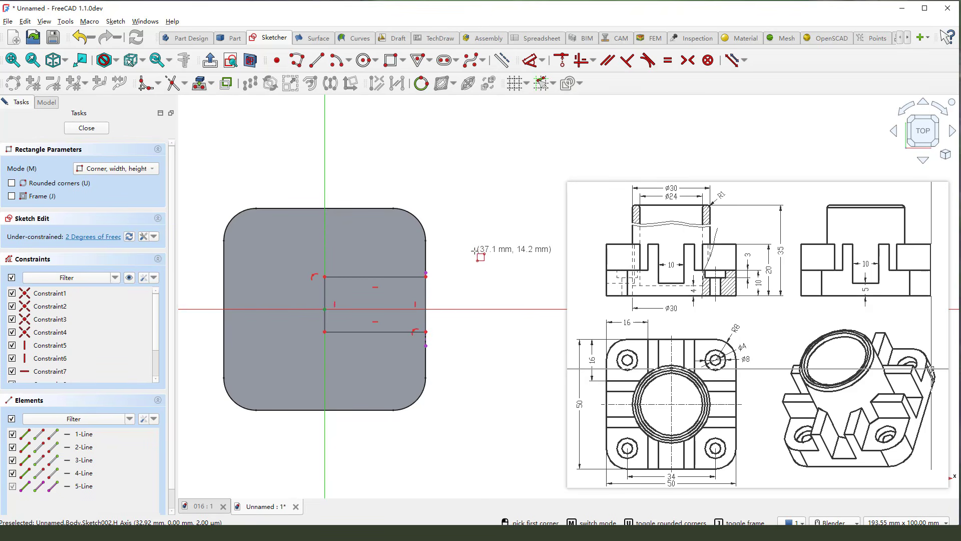
- Constrain the slot rectangle's two corners on the block edge to be symmetric about the horizontal axis
click(427, 301)
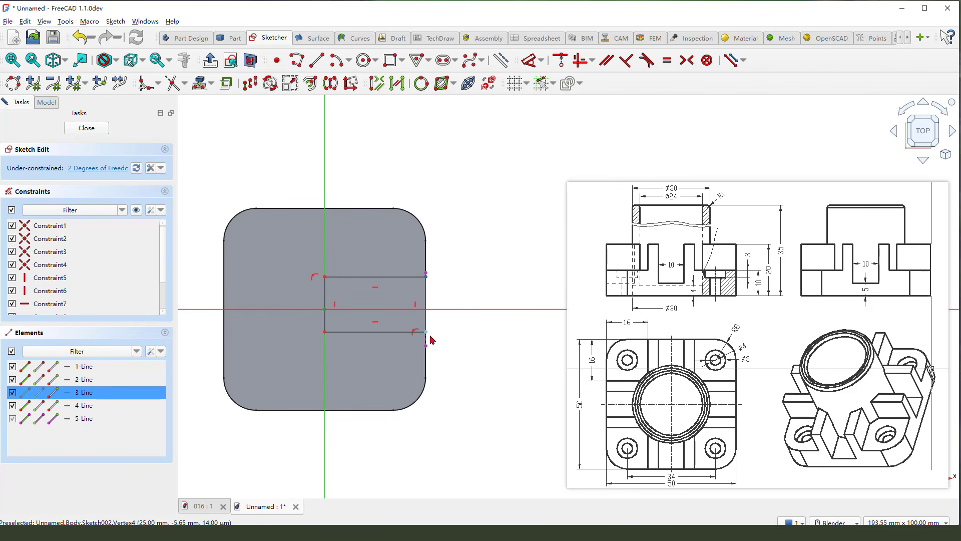
click(424, 331)
click(436, 314)
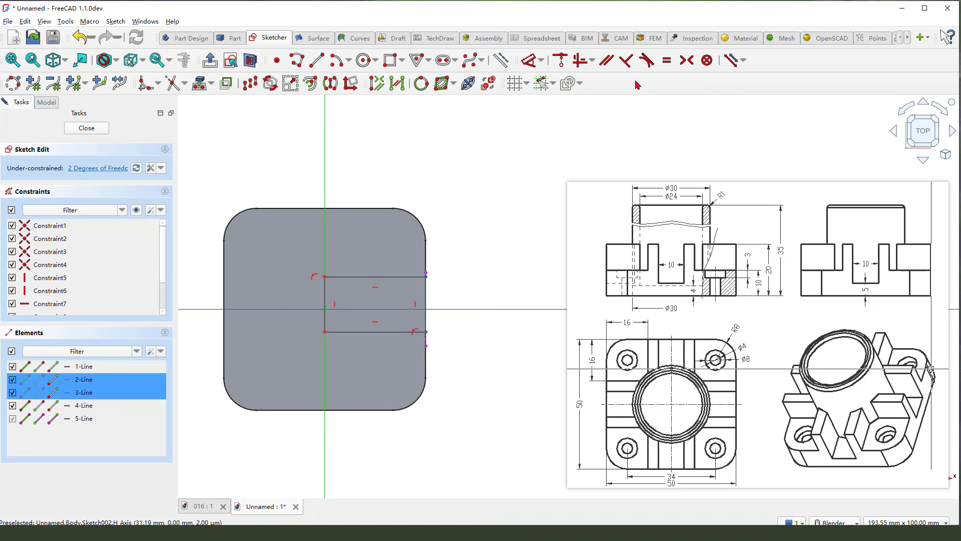
click(687, 60)
- Dimension the slot rectangle's vertical side at 10 mm and close the sketch
click(529, 60)
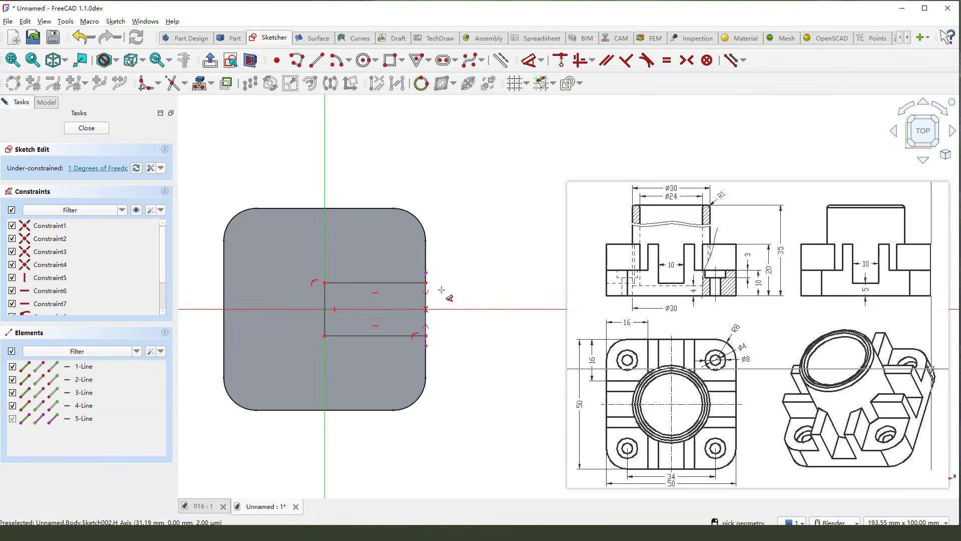
click(427, 305)
click(455, 301)
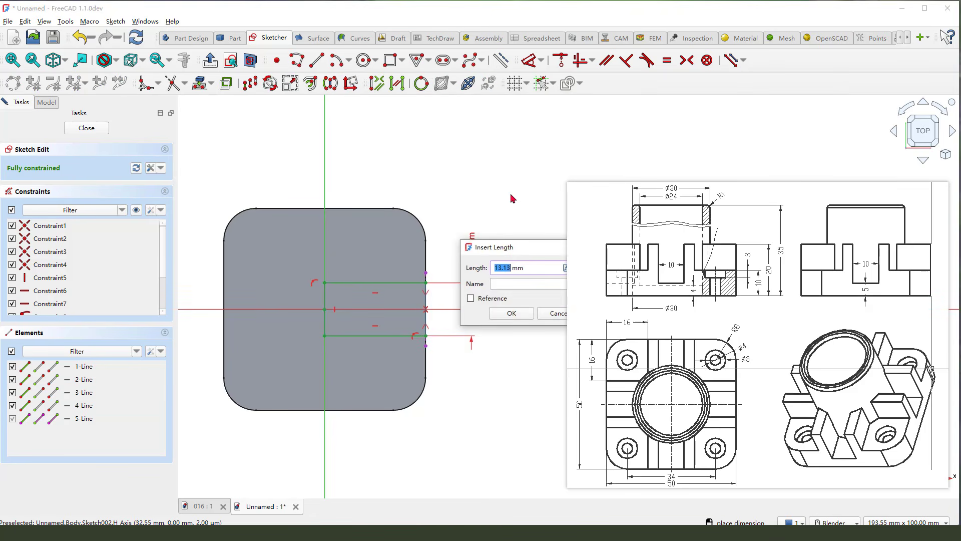
text(10)
key(Return)
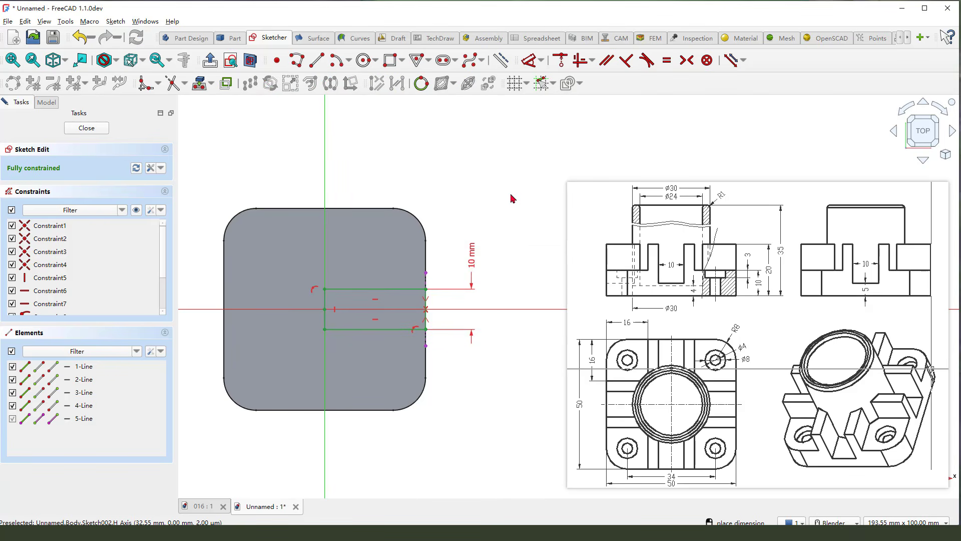
click(99, 129)
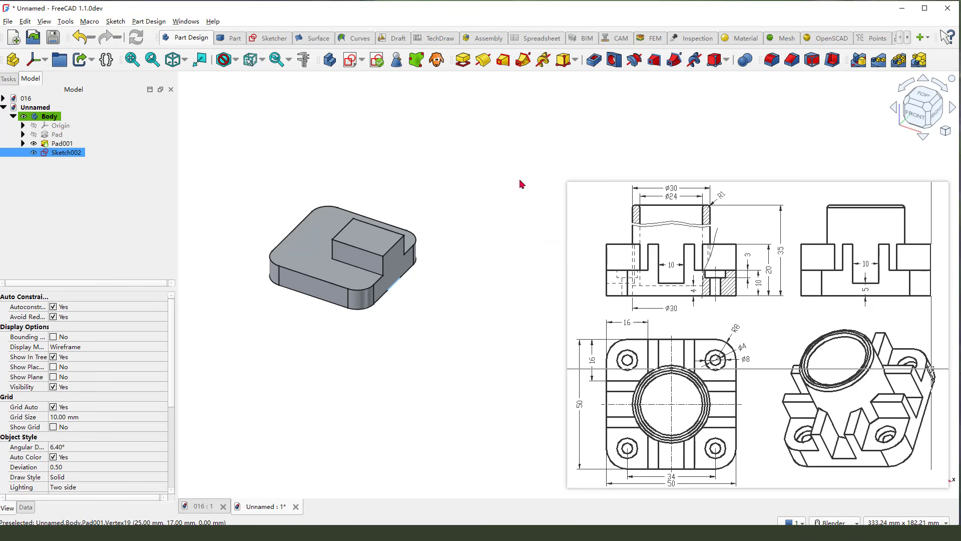
- Start a two-sided pocket from the slot sketch and extend its second side upward through the raised block to 59 mm
click(591, 63)
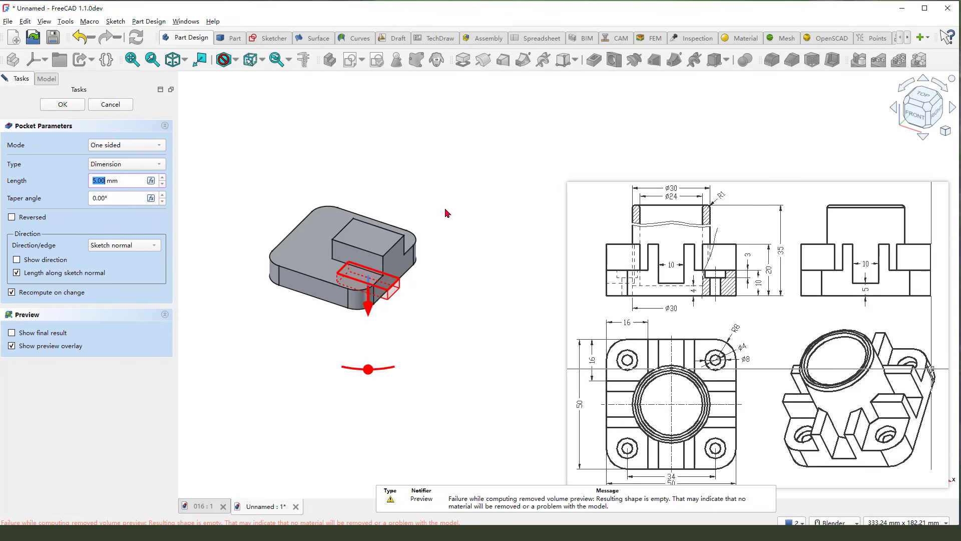
click(140, 146)
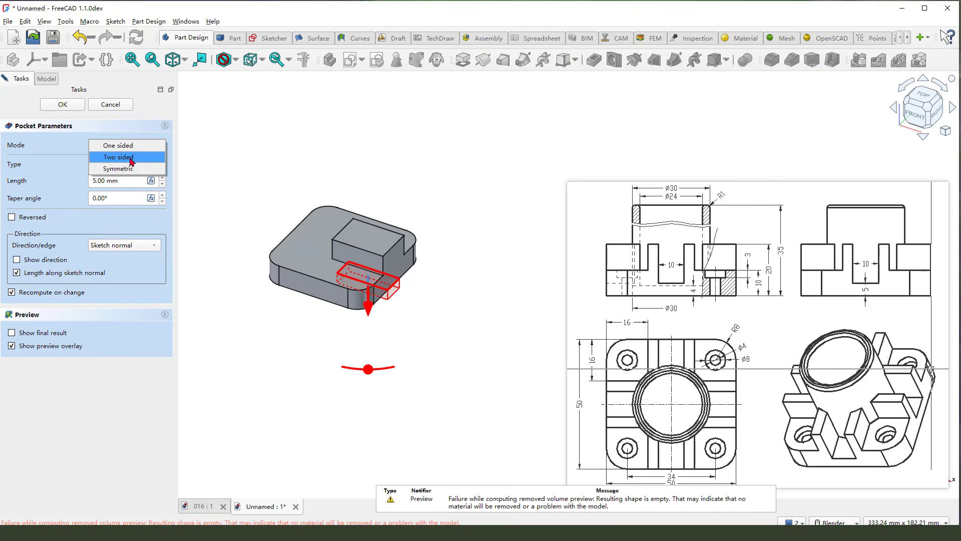
click(132, 158)
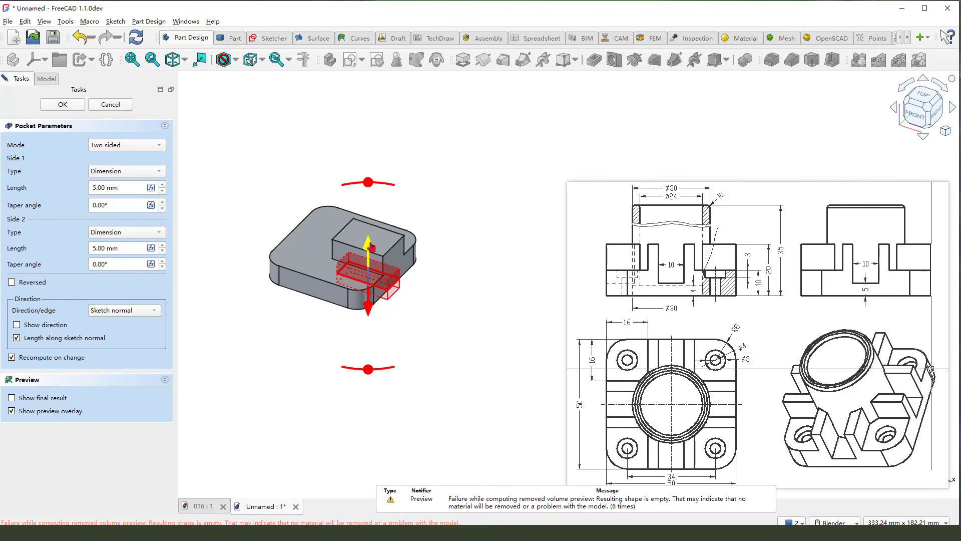
drag(371, 245, 368, 139)
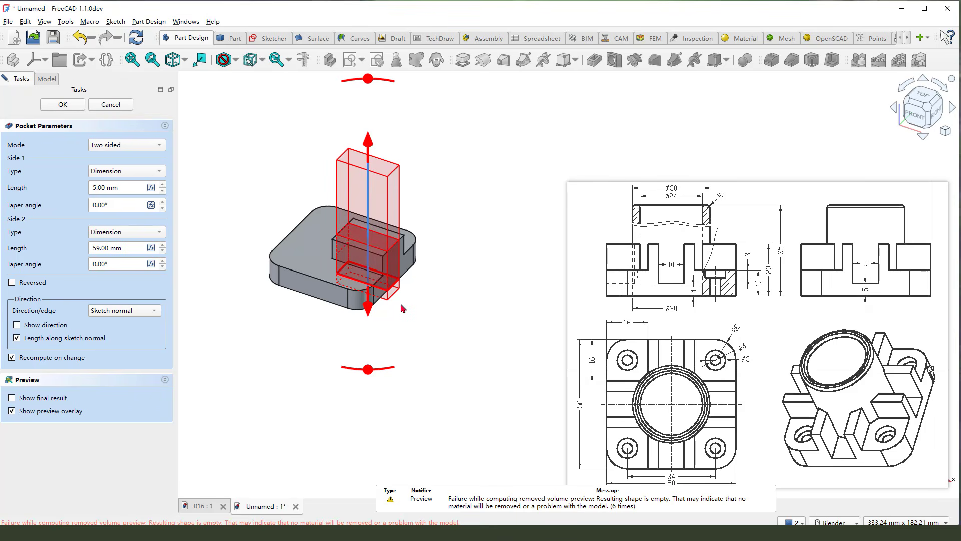
- Set the pocket's side 1 length to -5 mm and complete the slot cut
double_click(106, 190)
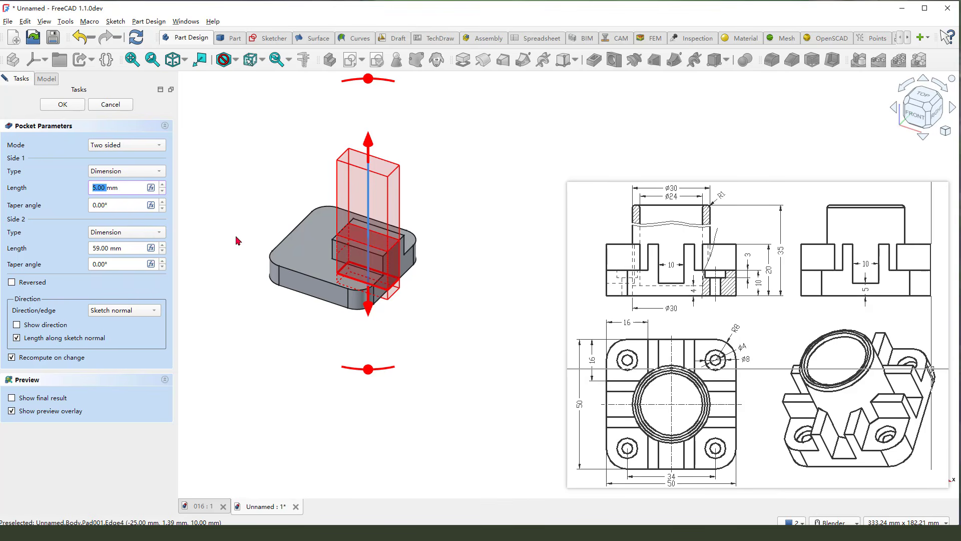
text(-)
key(Return)
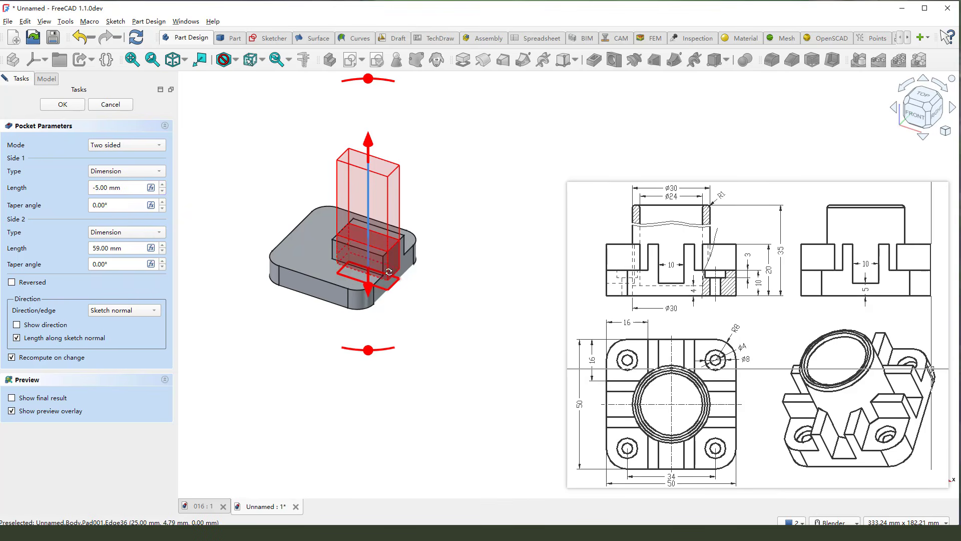
middle_drag(420, 288, 402, 278)
scroll(402, 278, up, 3)
drag(460, 296, 397, 267)
scroll(406, 310, down, 3)
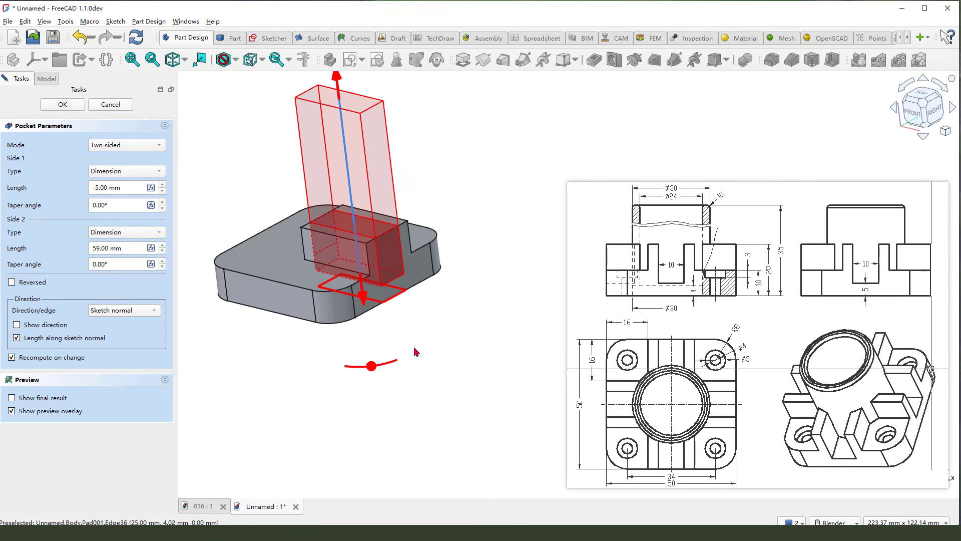
click(62, 104)
middle_drag(461, 269, 480, 298)
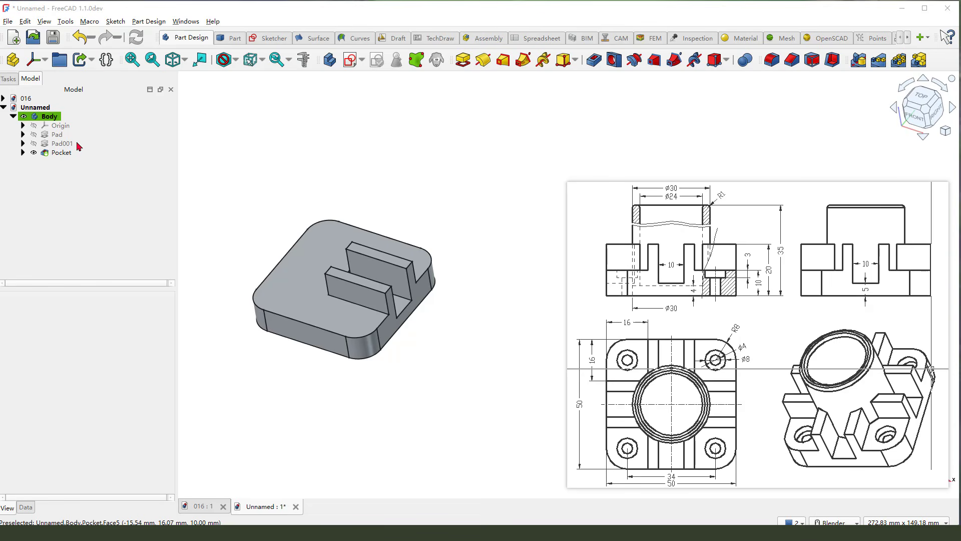
- Create a polar pattern of the raised block pad and its slot pocket with 4 occurrences over 360° about the normal sketch axis
drag(76, 139, 92, 137)
key(Escape)
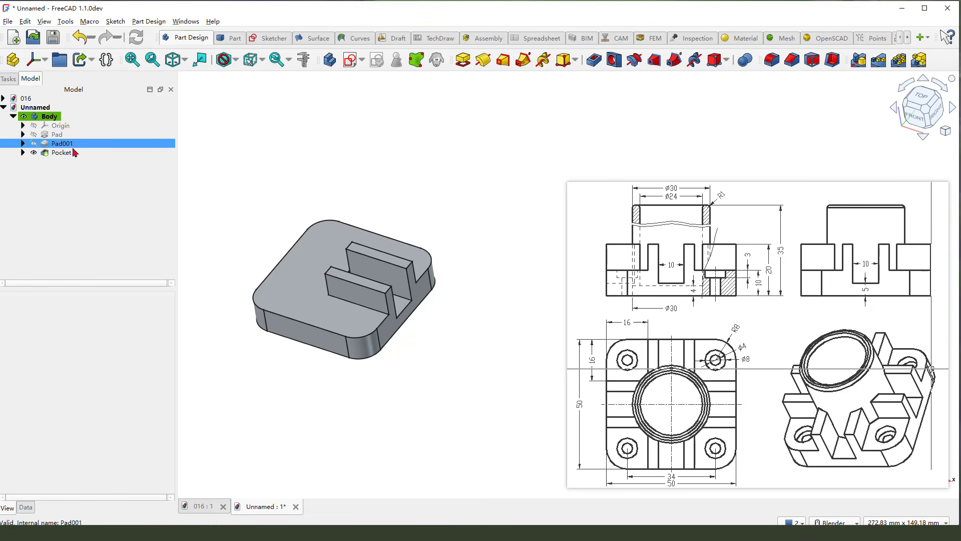
click(69, 145)
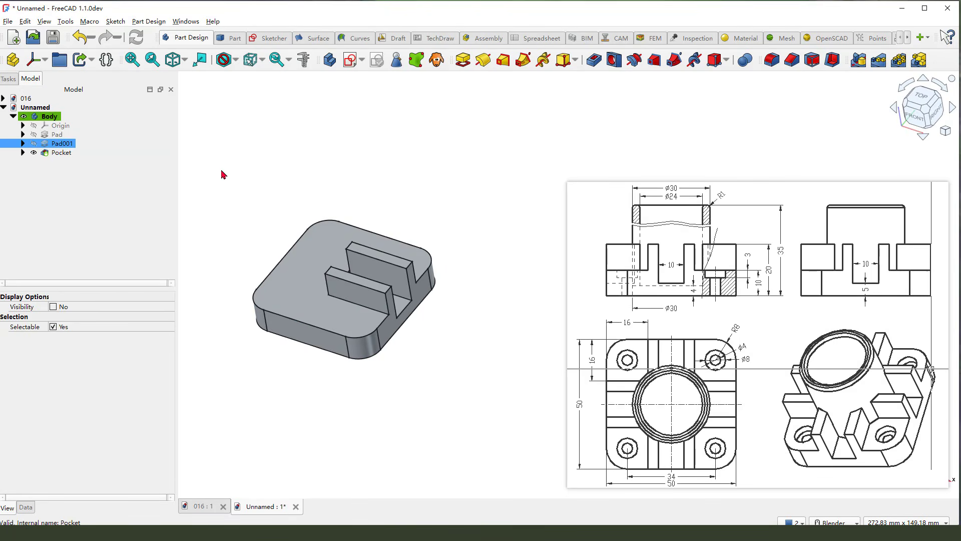
ctrl+click(60, 153)
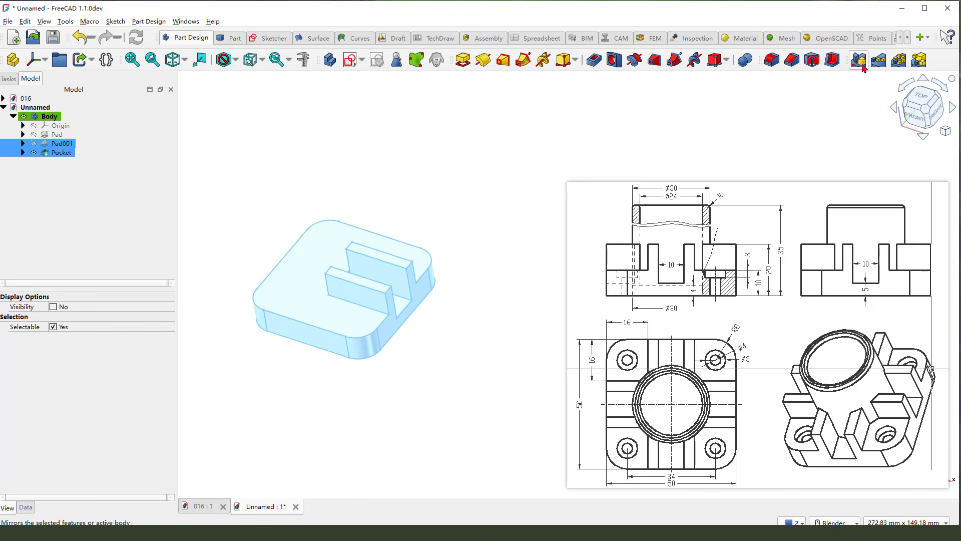
click(897, 61)
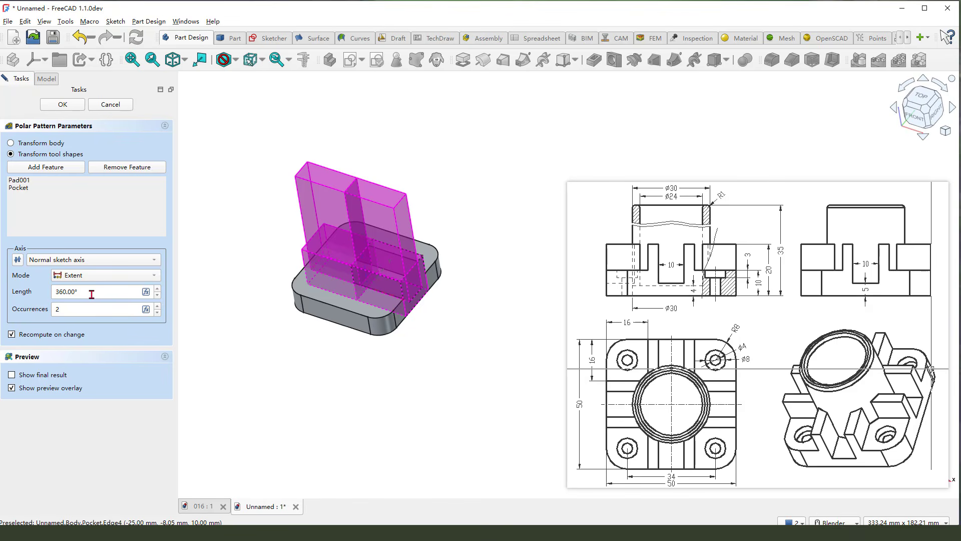
double_click(75, 314)
text(4)
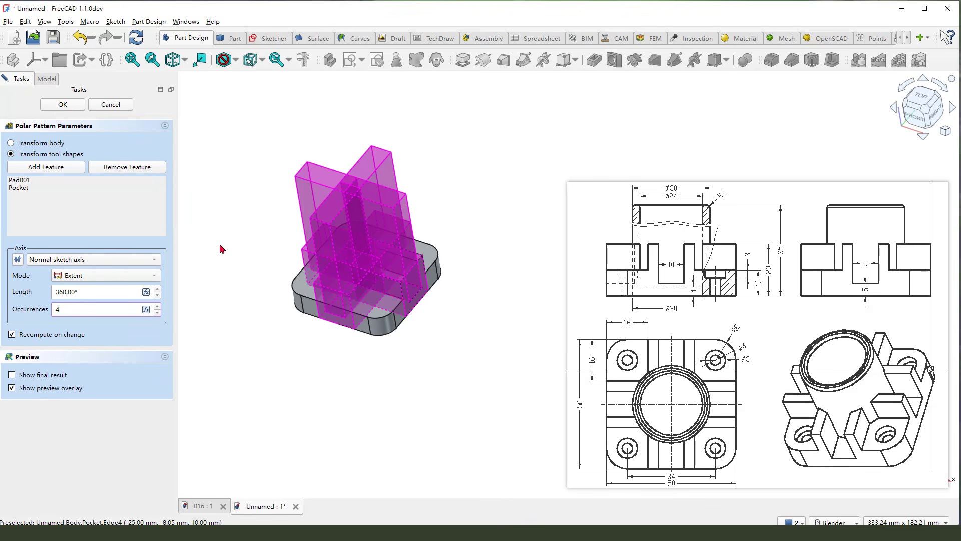
click(63, 104)
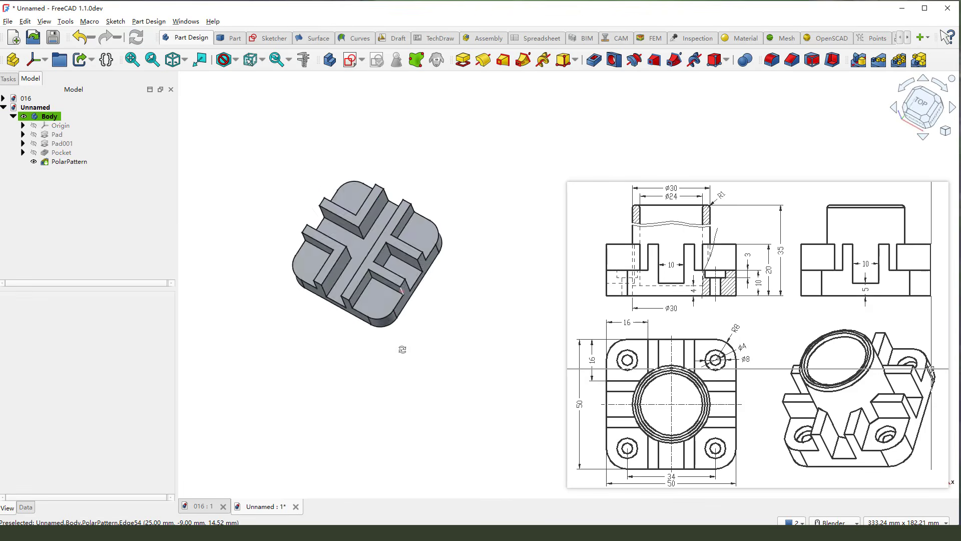
middle_drag(402, 349, 439, 332)
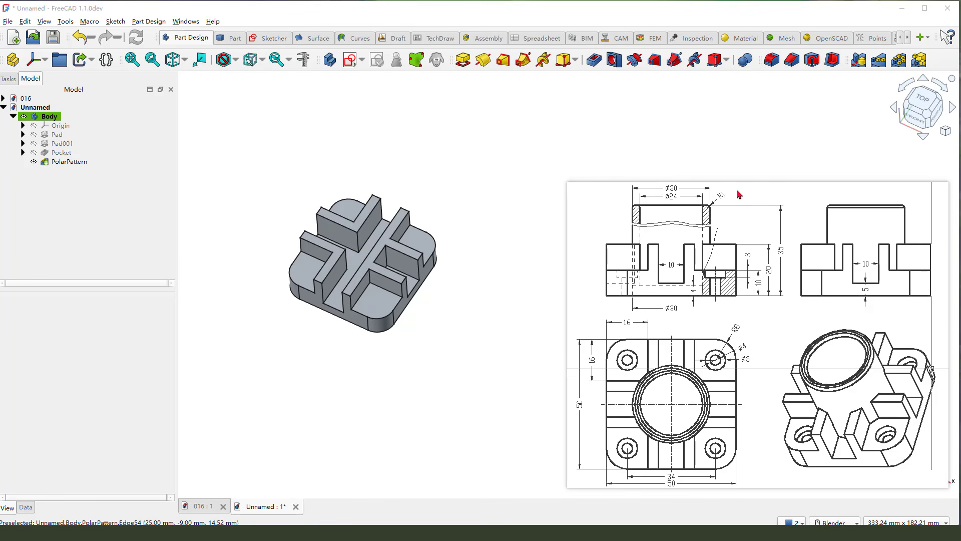
- Check the tube's outer diameter in the reference drawing and create a sketch on the XY plane in section view
mouse_move(740, 194)
mouse_down()
mouse_move(711, 205)
mouse_move(687, 188)
mouse_up()
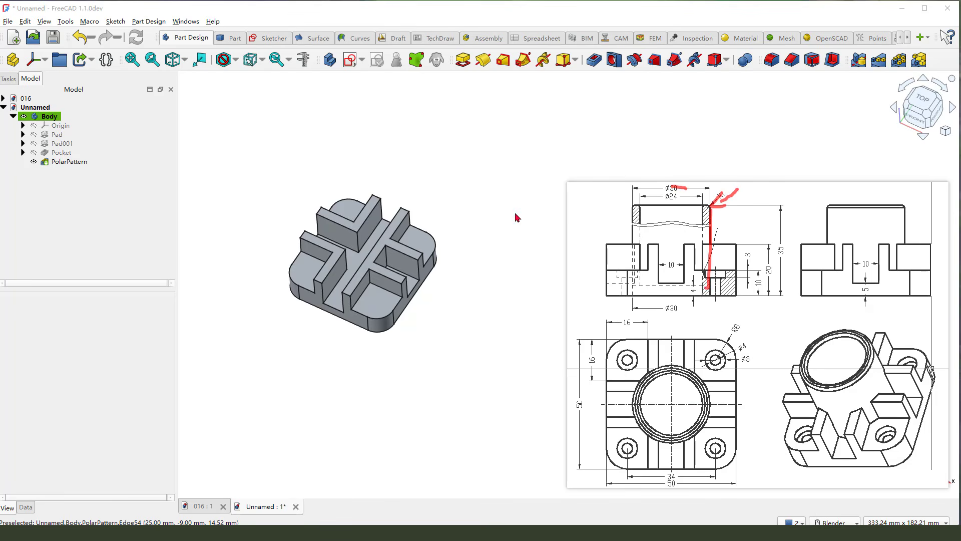
click(350, 60)
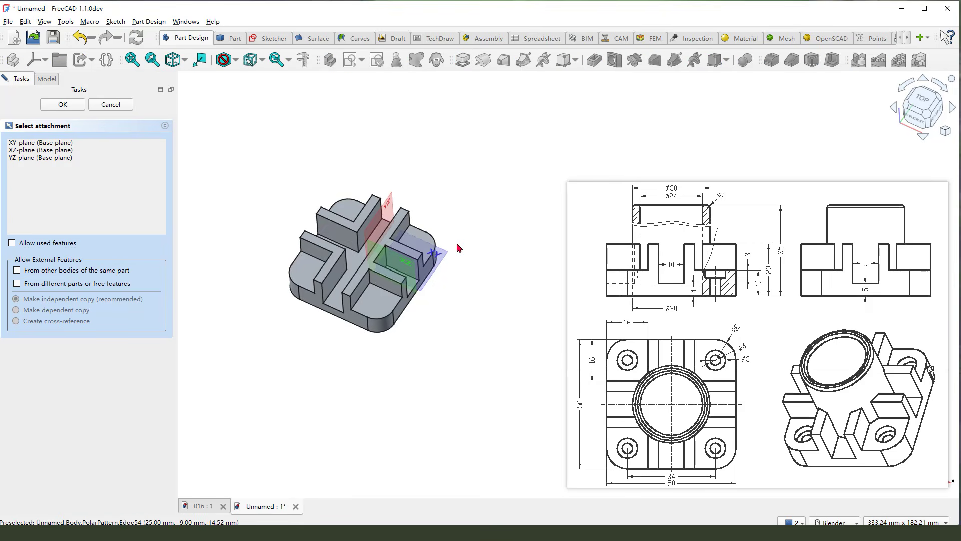
click(447, 259)
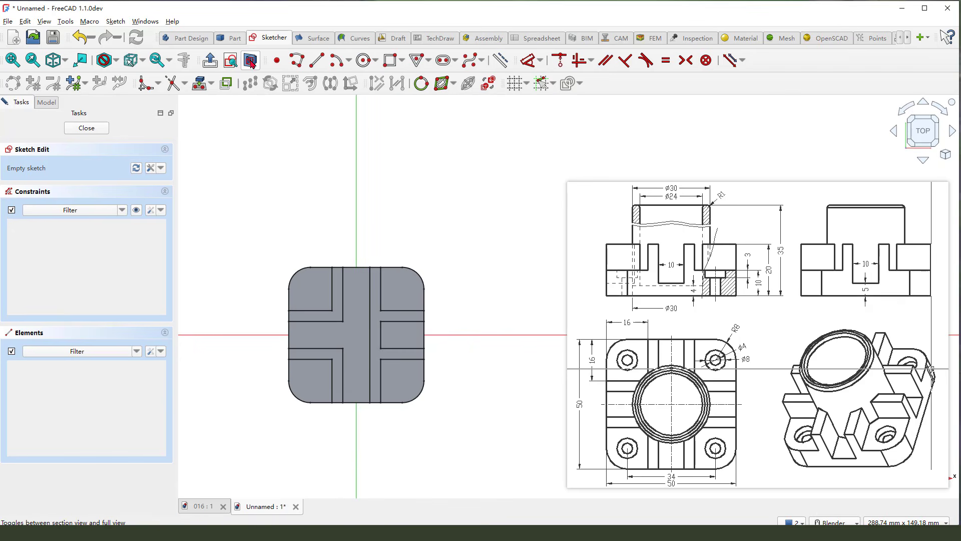
click(251, 61)
- Draw a circle centred on the origin, set its diameter to 30 mm and close the sketch
click(362, 60)
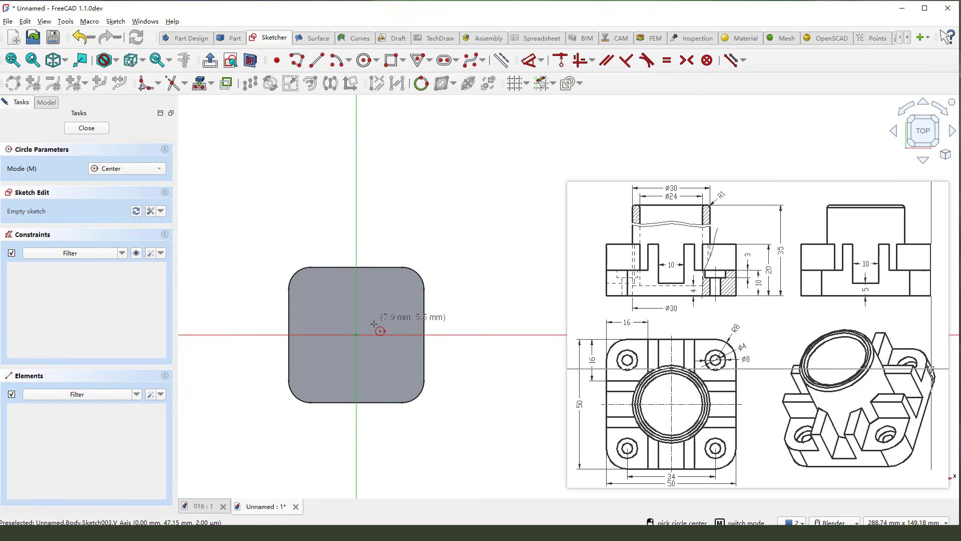
click(356, 335)
click(382, 302)
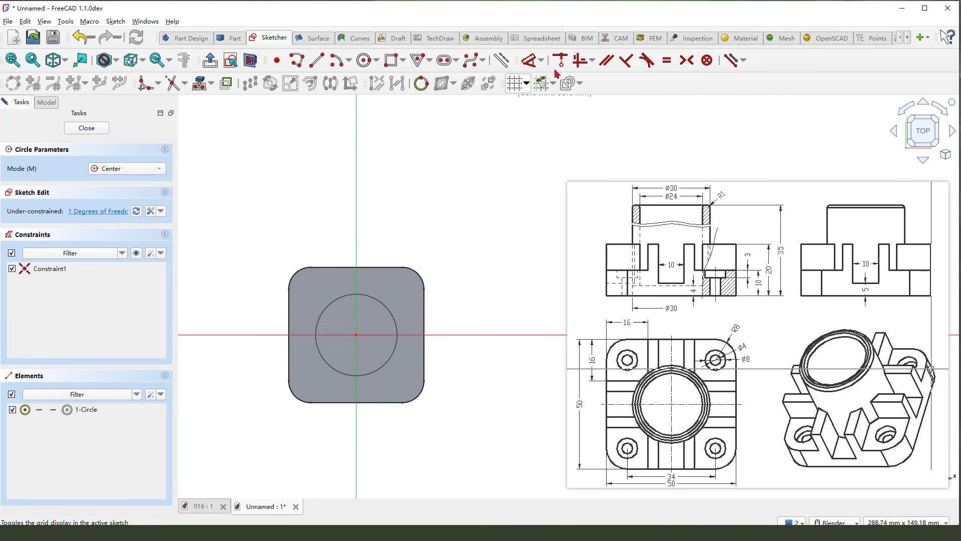
click(530, 60)
click(392, 316)
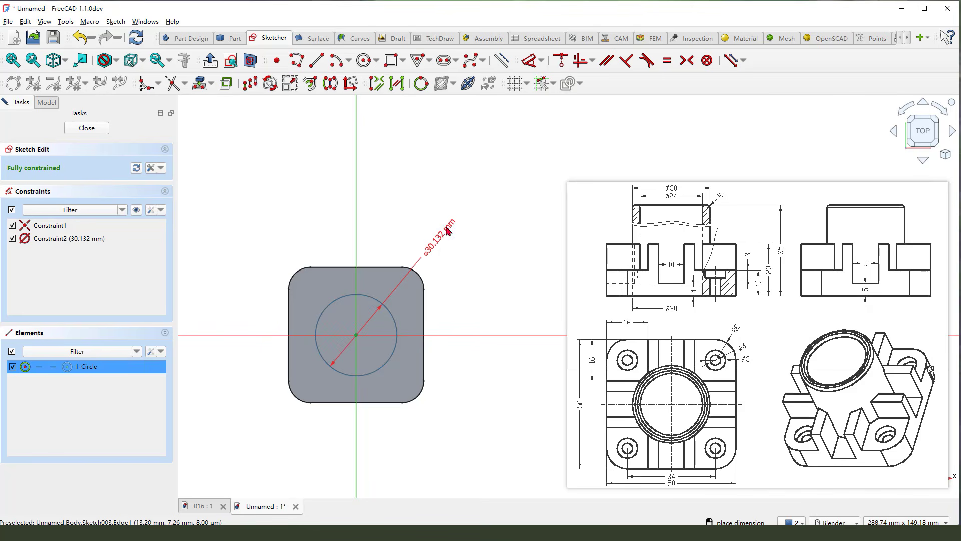
click(449, 230)
text(30)
key(Return)
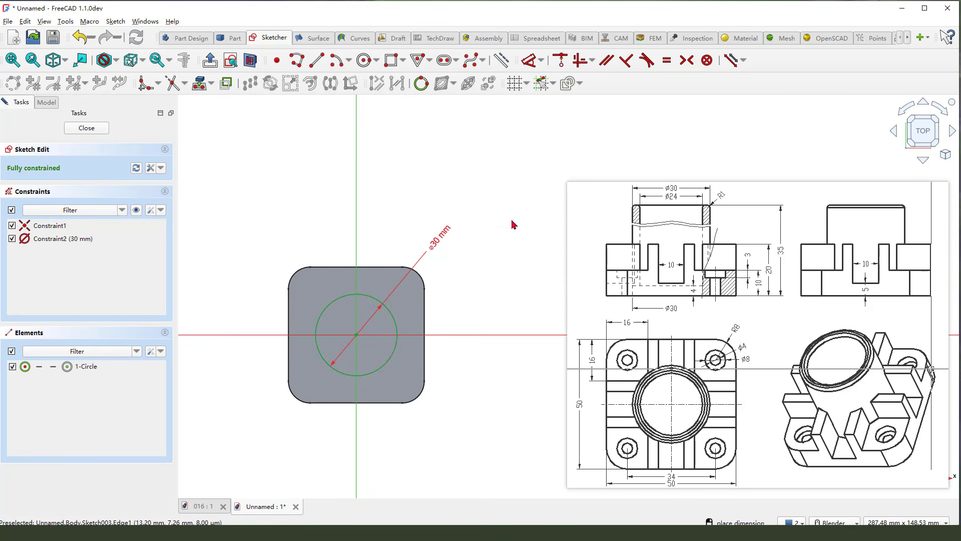
click(86, 128)
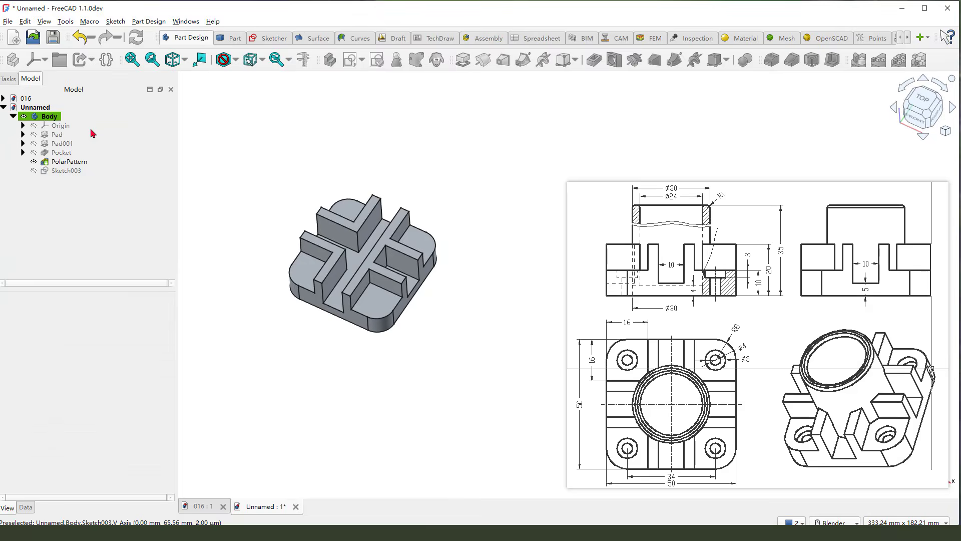
- Pad the circle sketch one-sided by 35 mm to form the central cylinder
click(463, 59)
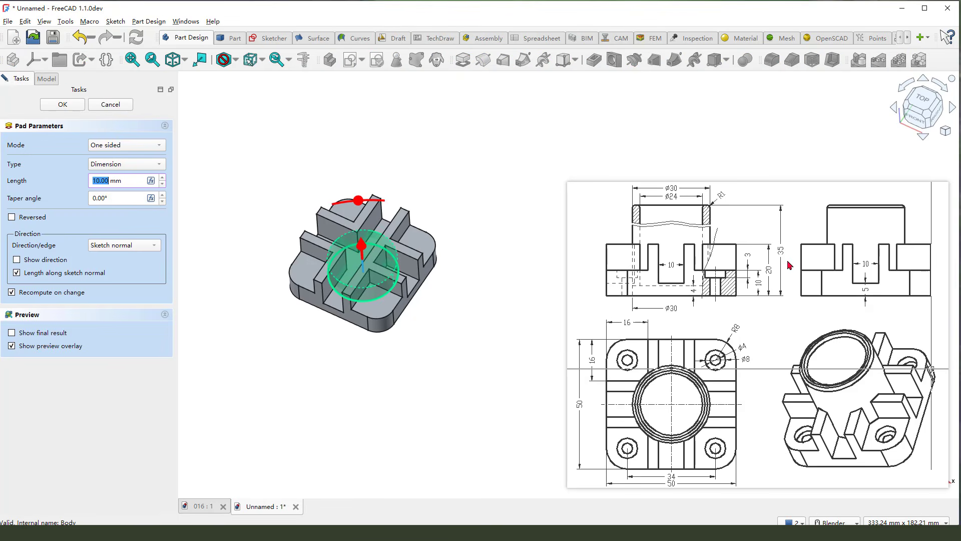
click(111, 179)
drag(111, 179, 84, 185)
text(35)
click(72, 107)
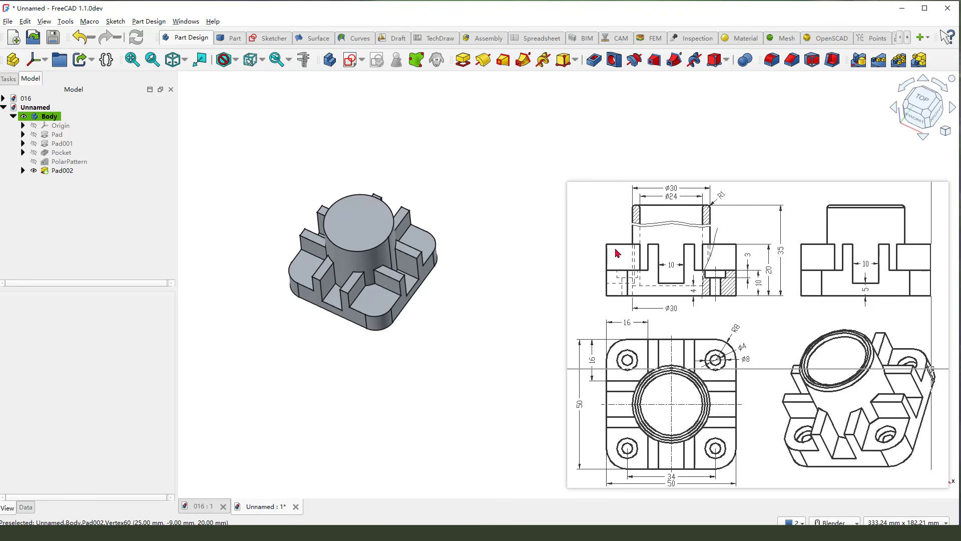
- Check the bore's diameter and floor thickness in the reference drawing and create a sketch on the XY plane in section view
mouse_move(665, 205)
mouse_down()
mouse_move(679, 205)
mouse_move(640, 269)
mouse_up()
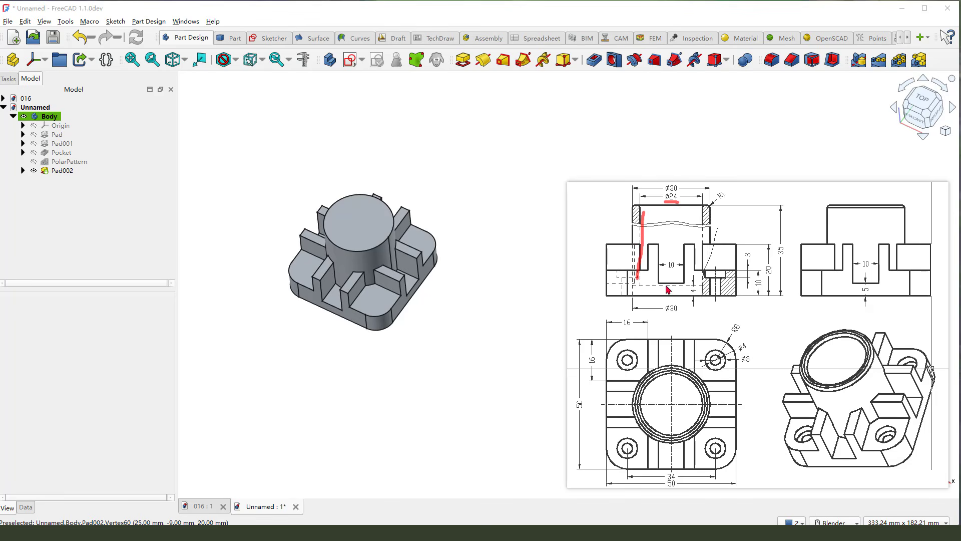
drag(691, 288, 704, 300)
drag(642, 284, 696, 285)
key(Escape)
click(351, 64)
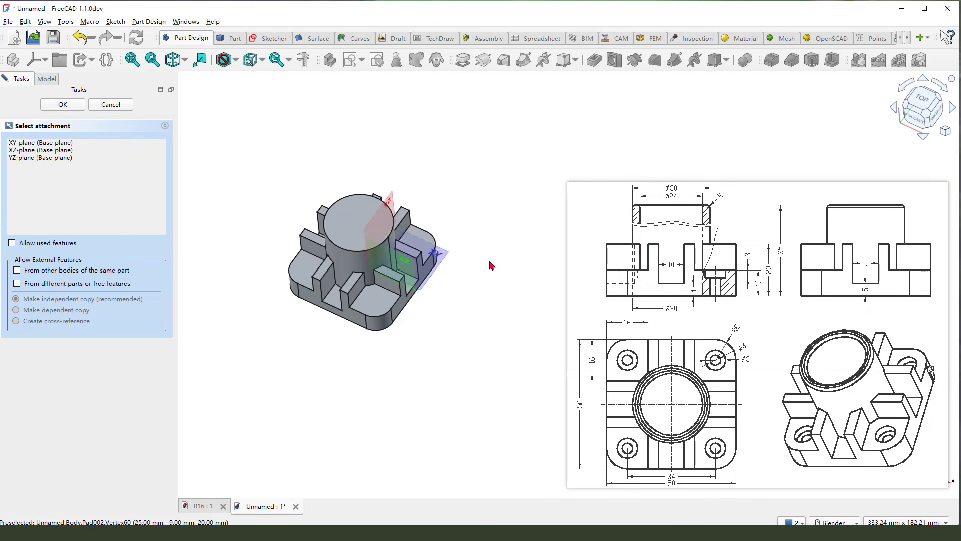
click(445, 260)
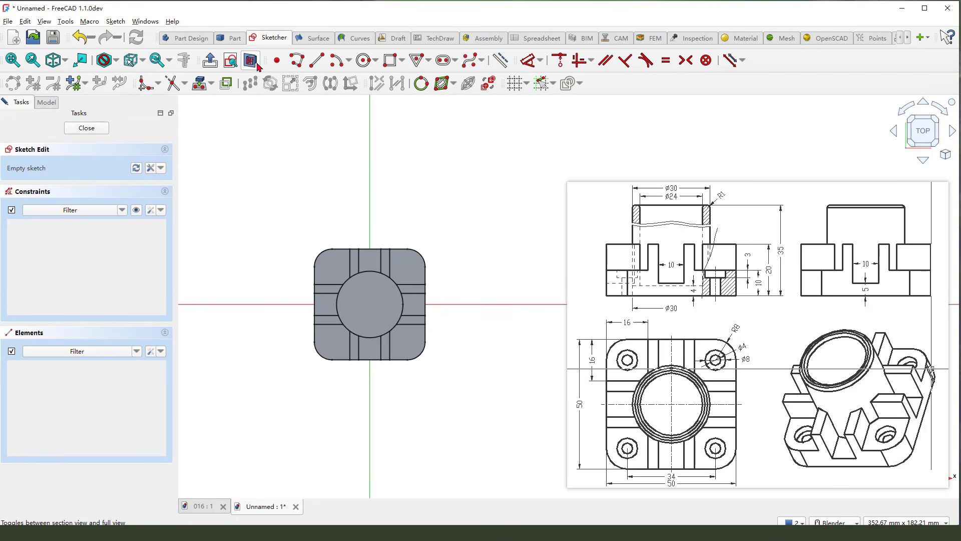
- Draw a circle centred on the origin, set its diameter to 24 mm and close the sketch
click(366, 61)
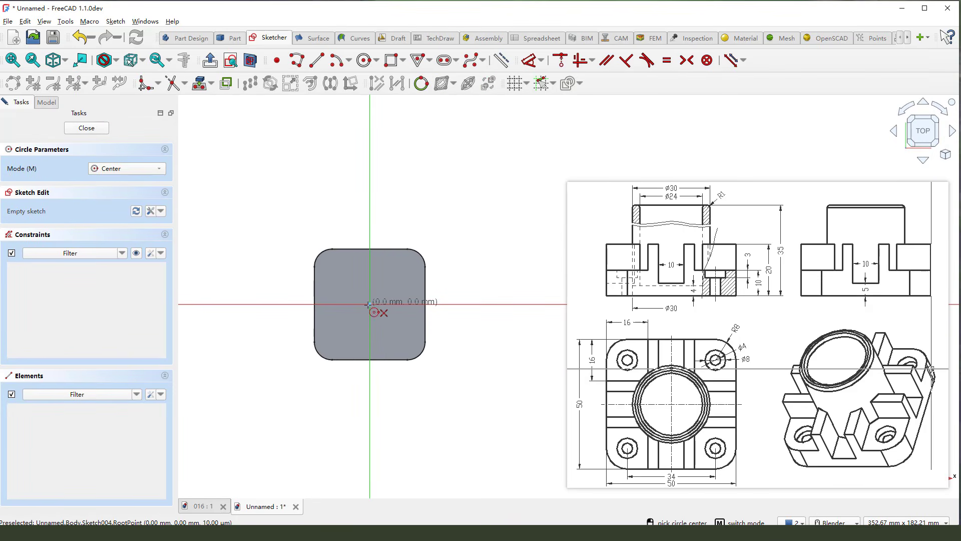
click(369, 304)
click(384, 284)
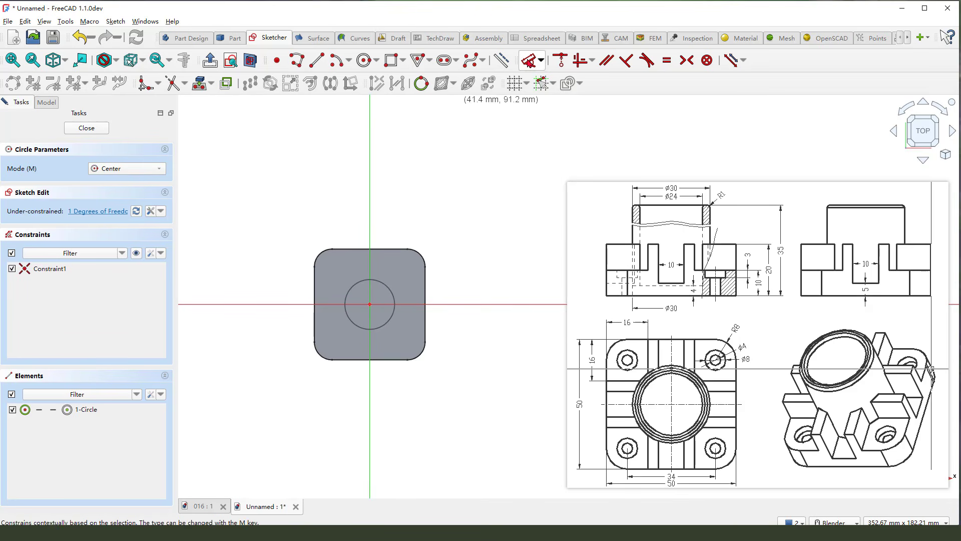
click(528, 61)
click(393, 295)
click(467, 237)
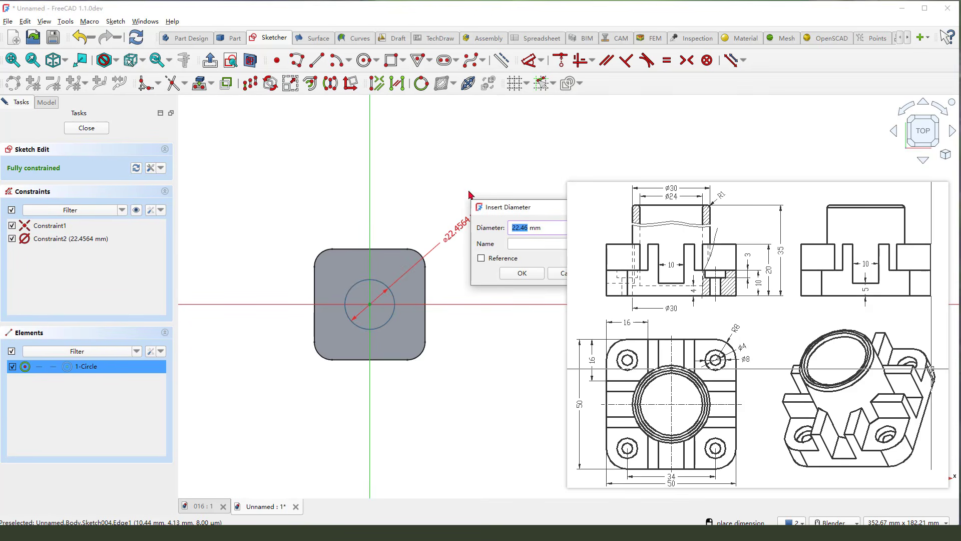
text(24)
key(Return)
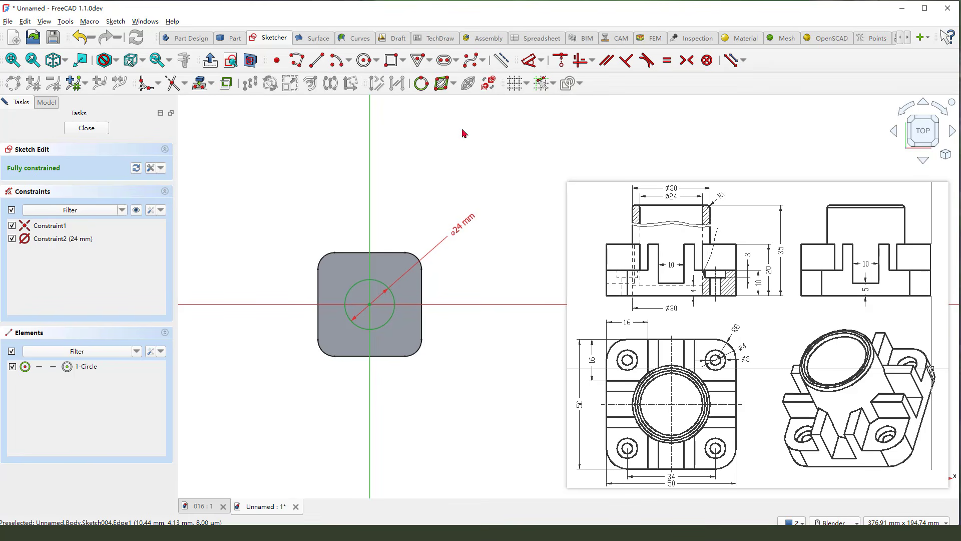
click(86, 128)
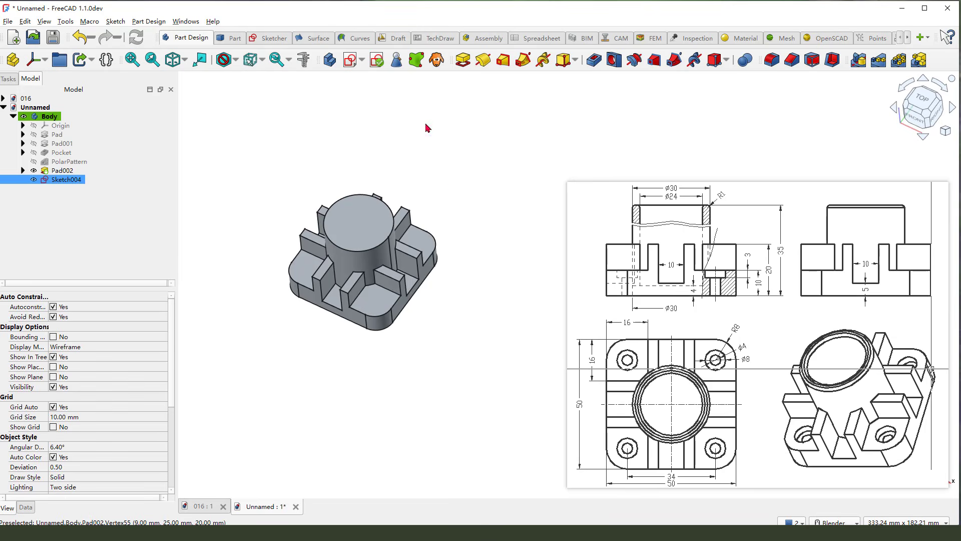
- Create a two-sided pocket from the bore circle and extend side 2 upward through the tube to 89 mm
click(594, 60)
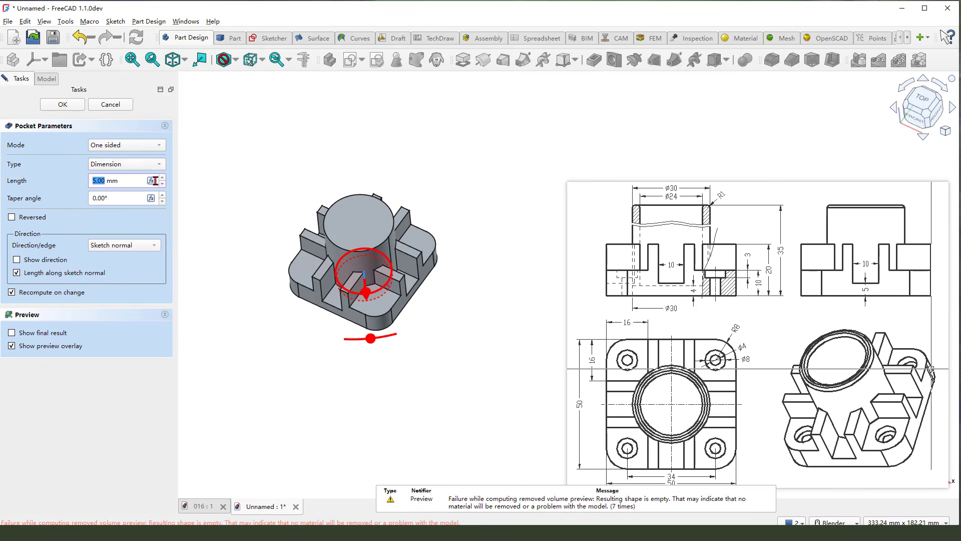
click(135, 146)
click(136, 157)
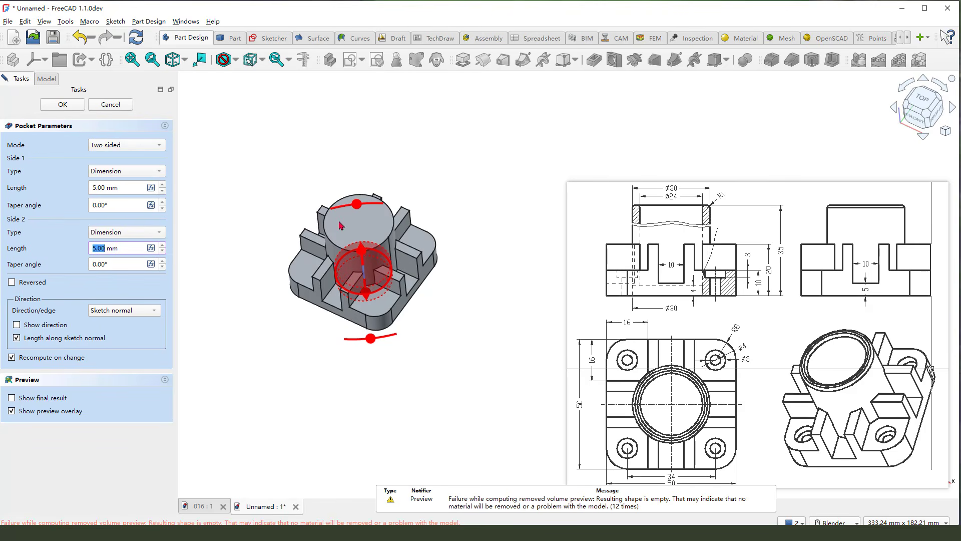
drag(358, 180, 353, 131)
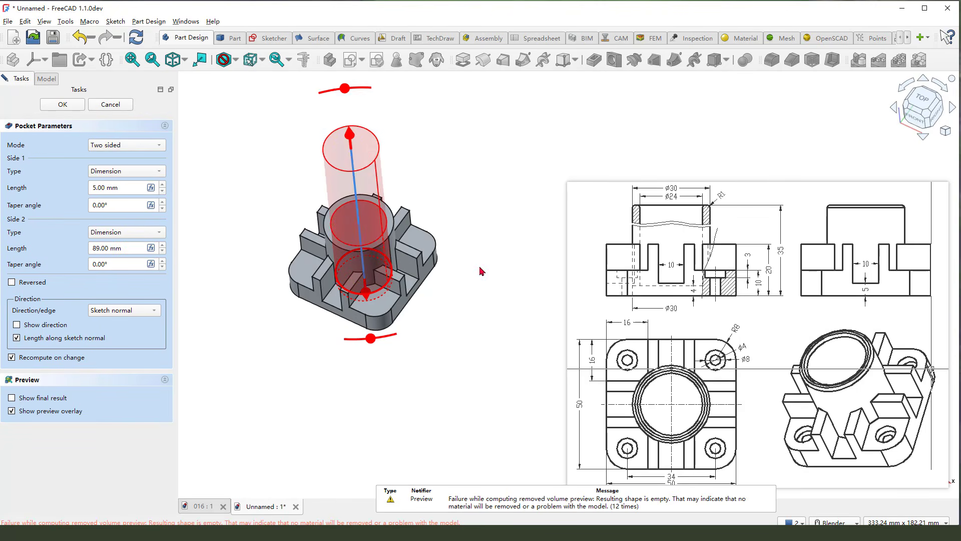
middle_drag(480, 272, 470, 245)
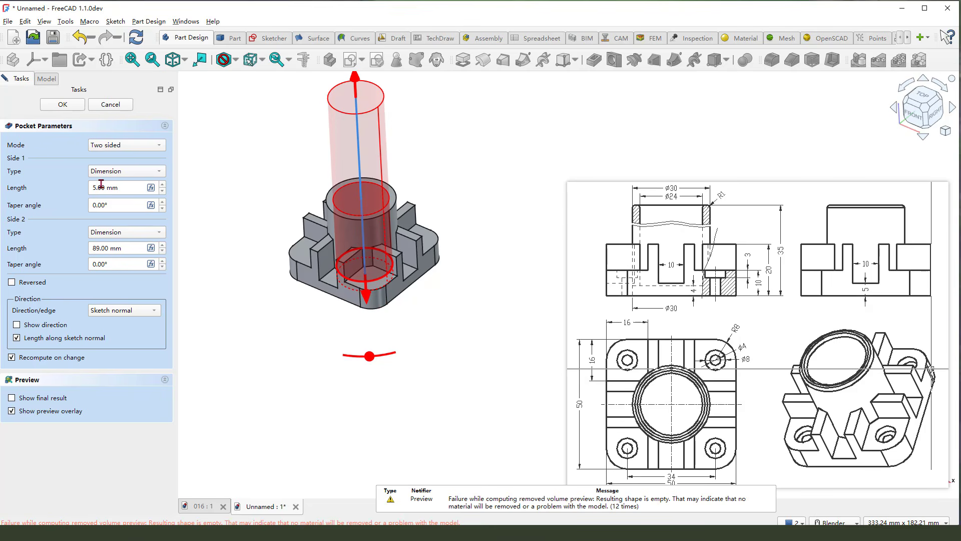
- Set the pocket's side 1 length to -4 mm to leave the bore's floor and confirm the pocket
drag(109, 187, 76, 185)
click(665, 295)
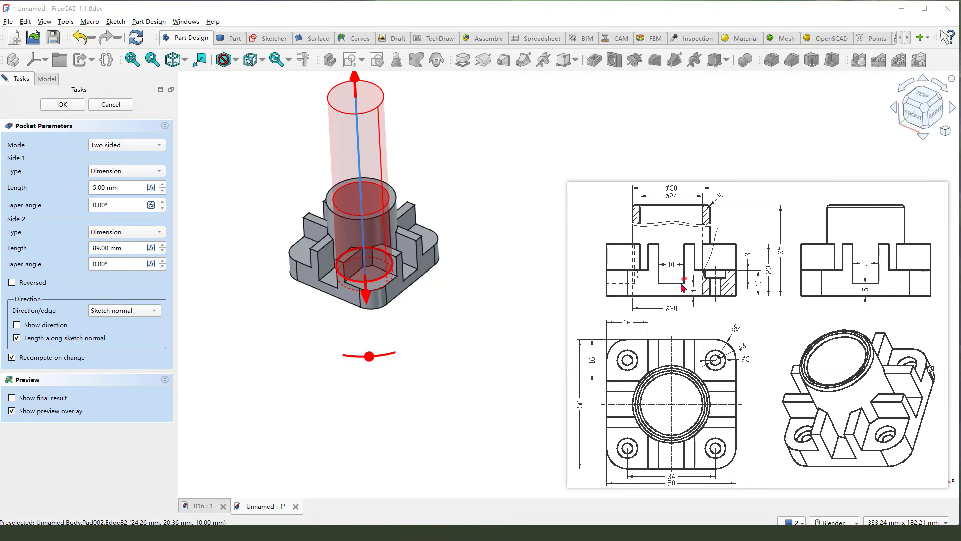
drag(682, 284, 691, 288)
key(Escape)
drag(106, 188, 96, 188)
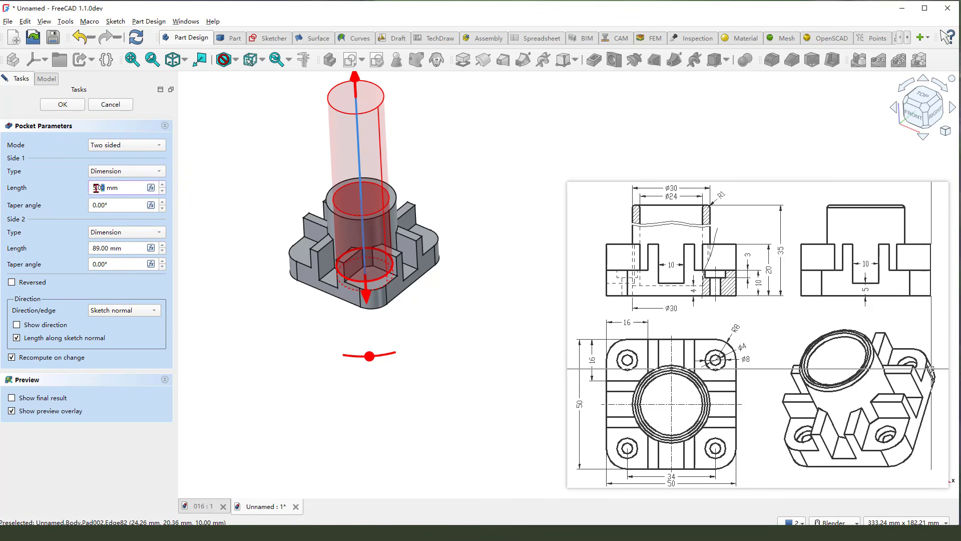
text(-4)
click(64, 104)
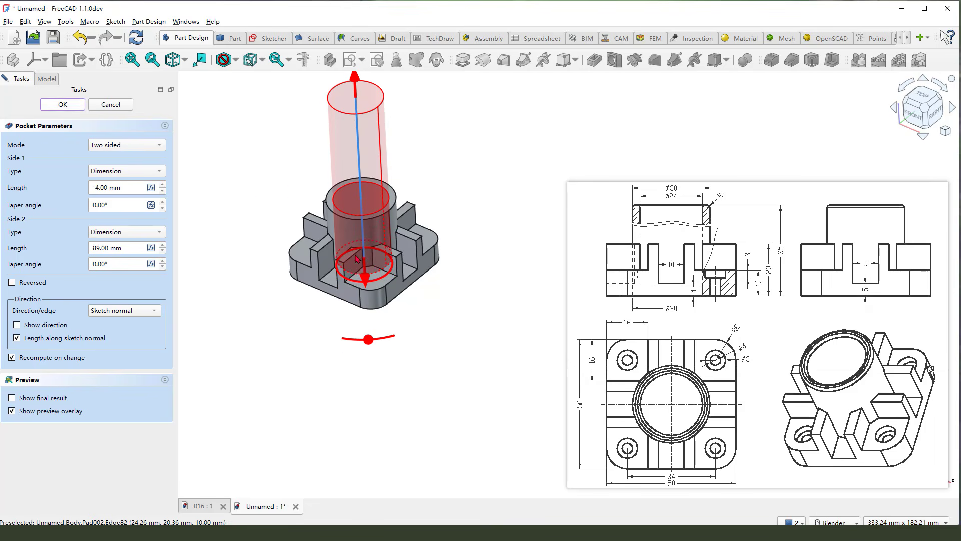
mouse_move(426, 329)
middle_down()
mouse_move(473, 208)
mouse_move(429, 340)
middle_up()
scroll(429, 341, down, 1)
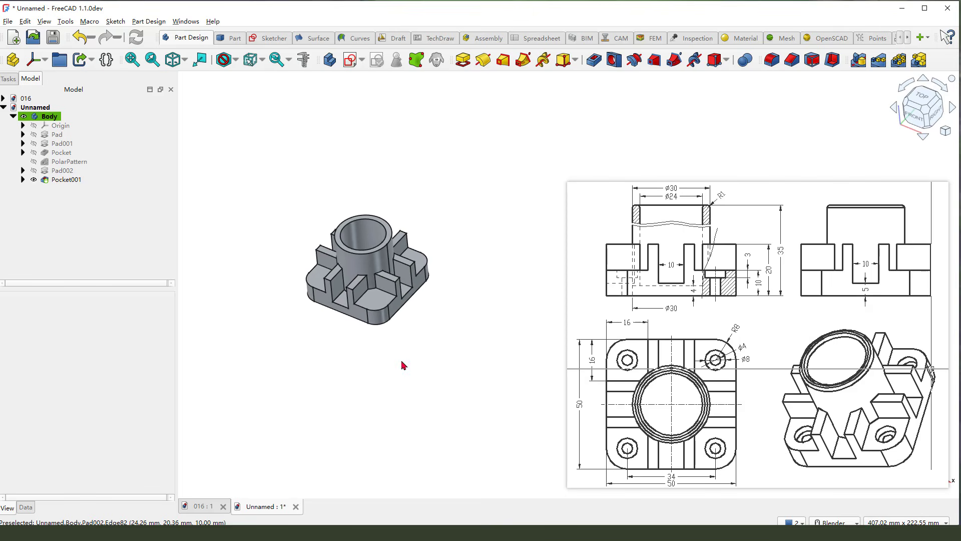
- Examine the corner holes and their concentric corner radius in the reference drawing
scroll(456, 338, up, 1)
drag(738, 329, 731, 333)
mouse_move(715, 341)
mouse_down()
mouse_move(709, 372)
mouse_move(719, 344)
mouse_up()
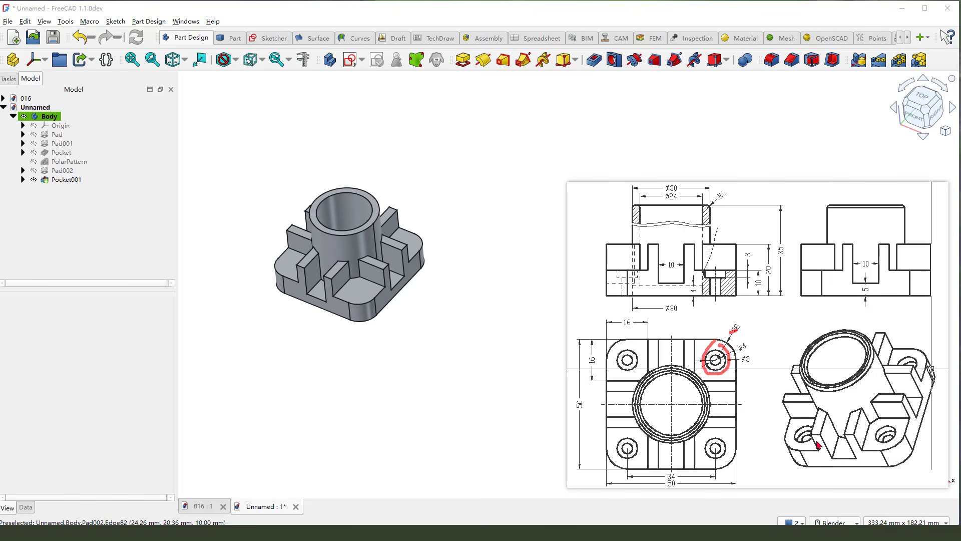
drag(807, 431, 813, 440)
drag(707, 445, 719, 442)
drag(626, 352, 634, 363)
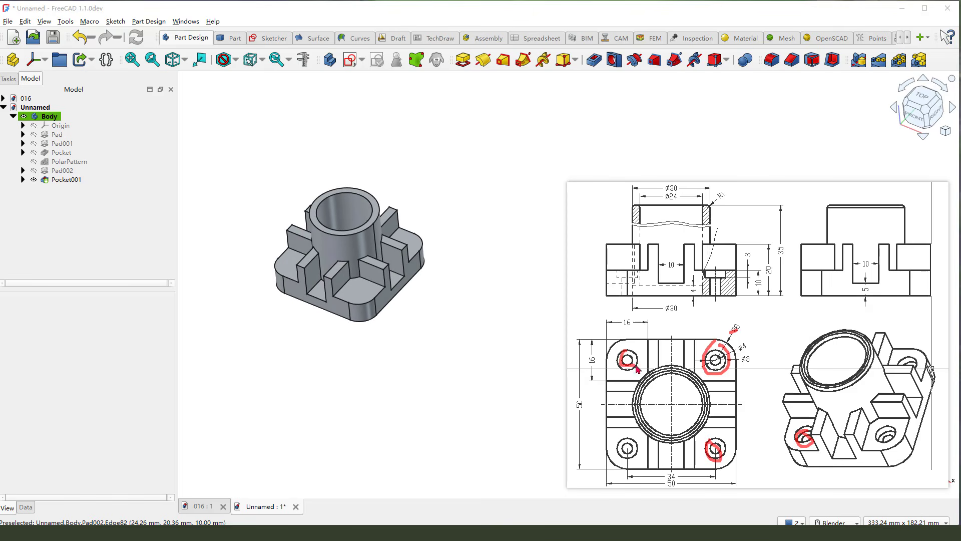
key(Escape)
scroll(359, 316, up, 1)
scroll(409, 371, down, 1)
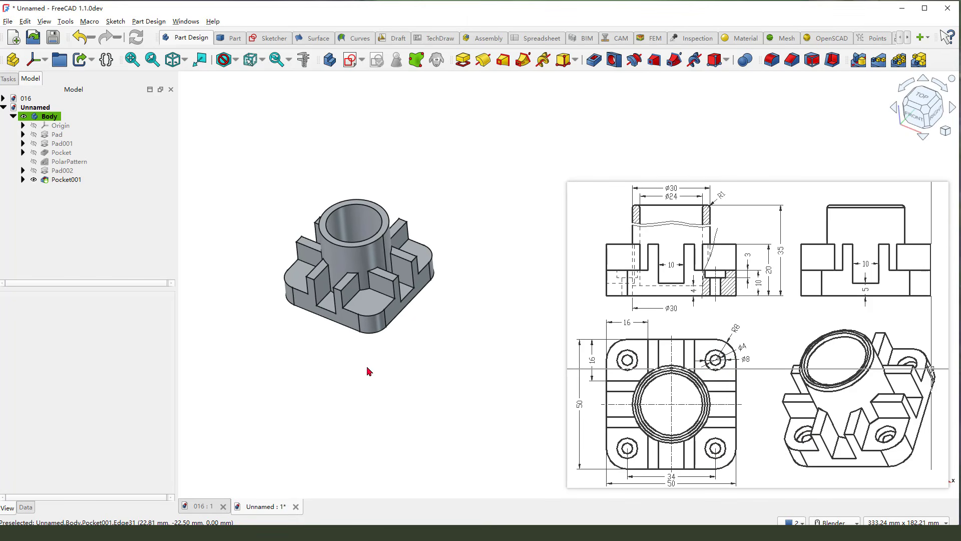
- Select the upper arc edges of the base's four rounded corners and start a Hole feature on them
scroll(432, 369, up, 1)
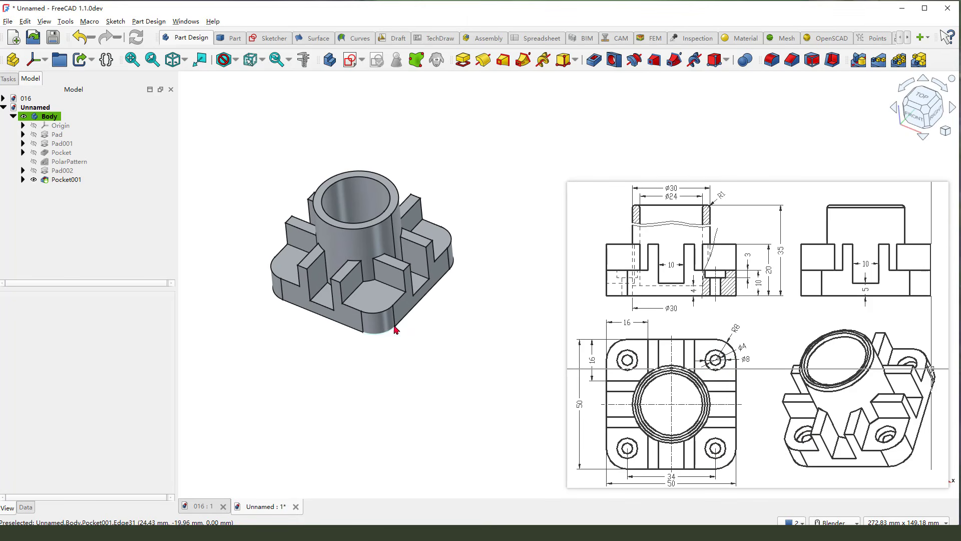
click(381, 313)
ctrl+click(270, 275)
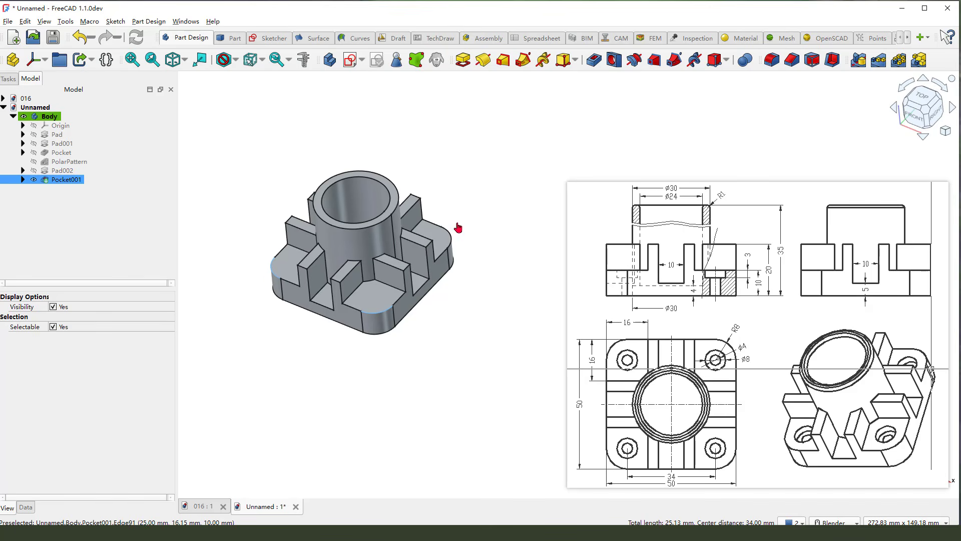
ctrl+click(451, 238)
middle_drag(392, 216, 434, 240)
ctrl+click(323, 162)
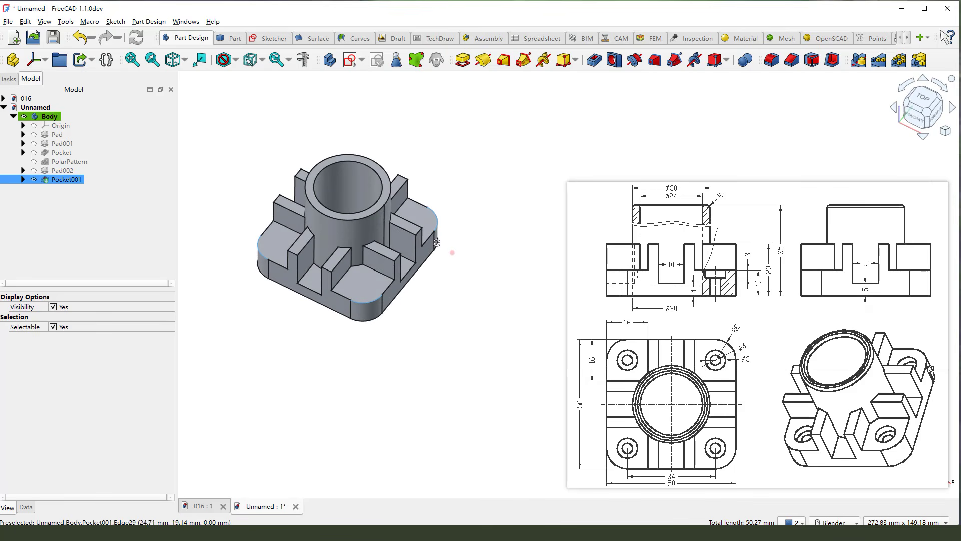
click(614, 60)
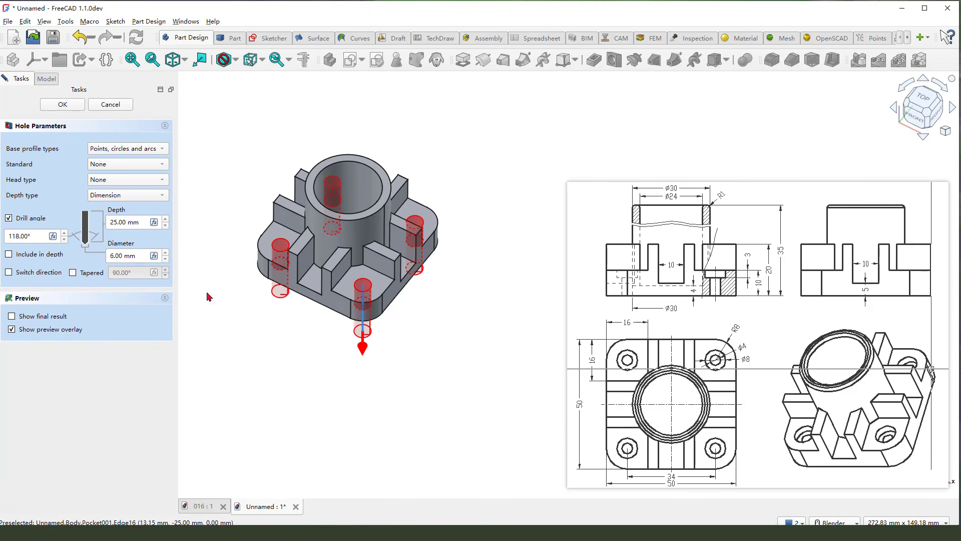
- Turn off the drill angle and set the holes' head type to Counterbore
click(9, 219)
click(125, 181)
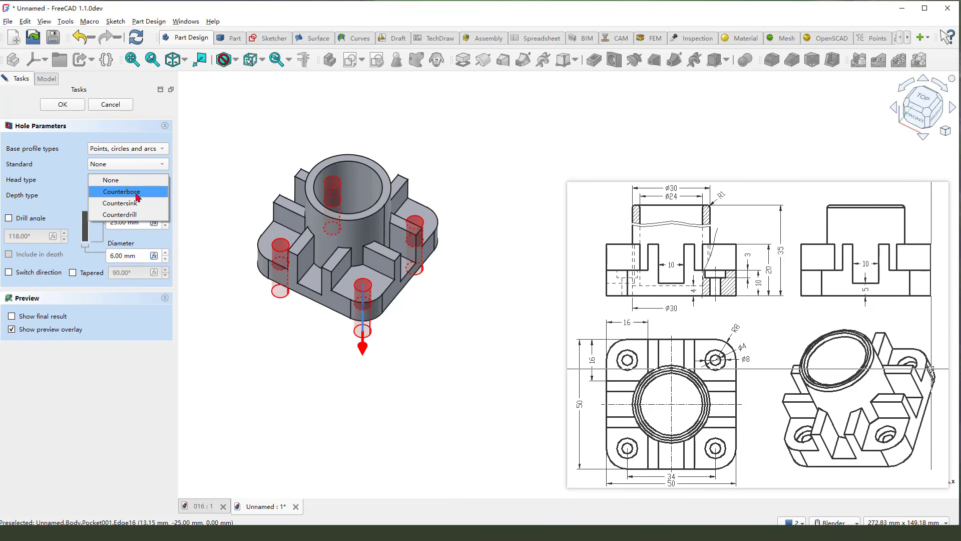
key(Escape)
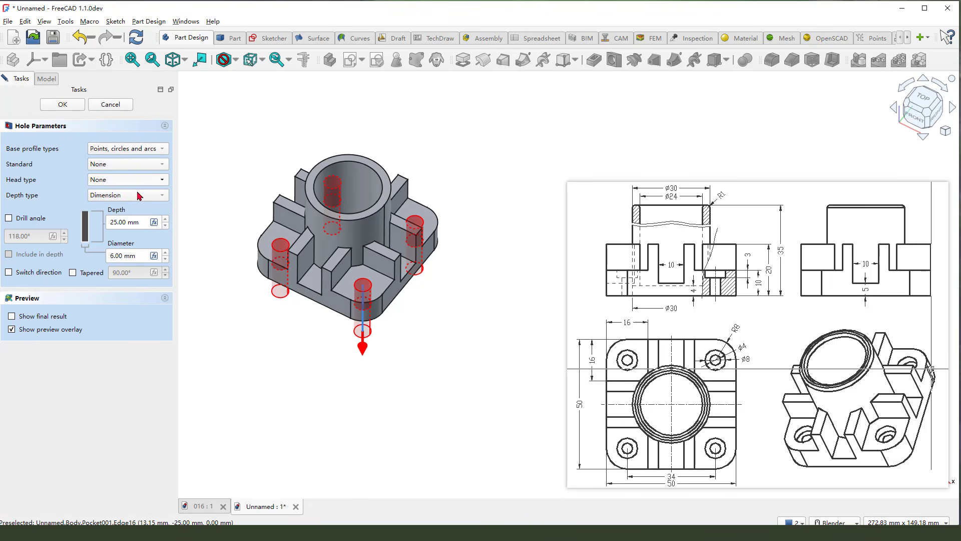
key(Down)
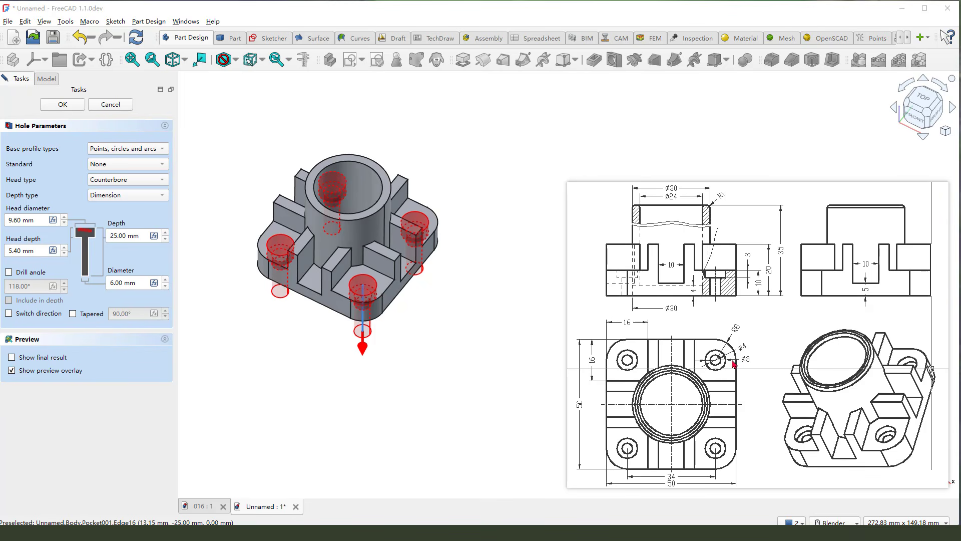
- Check the counterbore dimensions in the drawing, then set the head diameter to 8 mm and the head depth to 3 mm
drag(745, 361, 750, 358)
drag(746, 253, 749, 258)
double_click(15, 221)
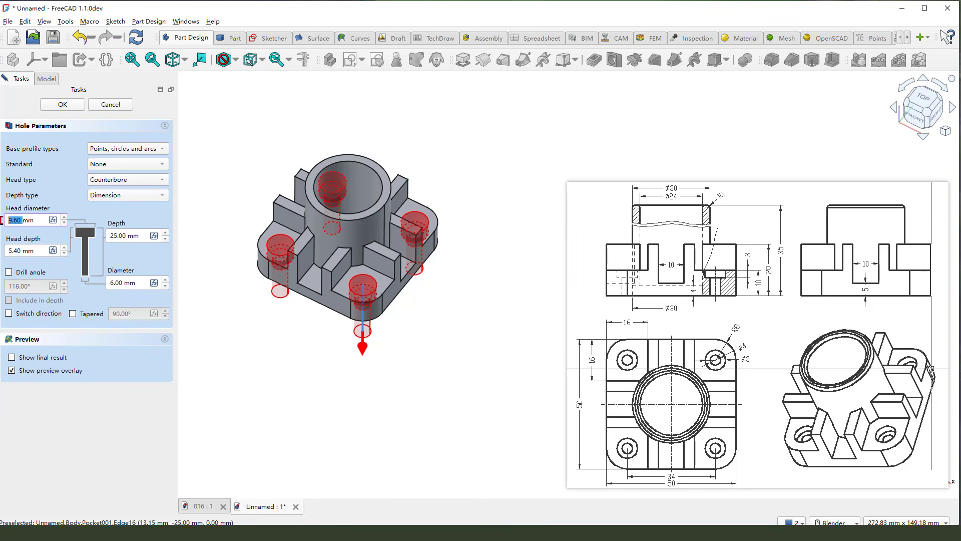
text(8)
double_click(24, 251)
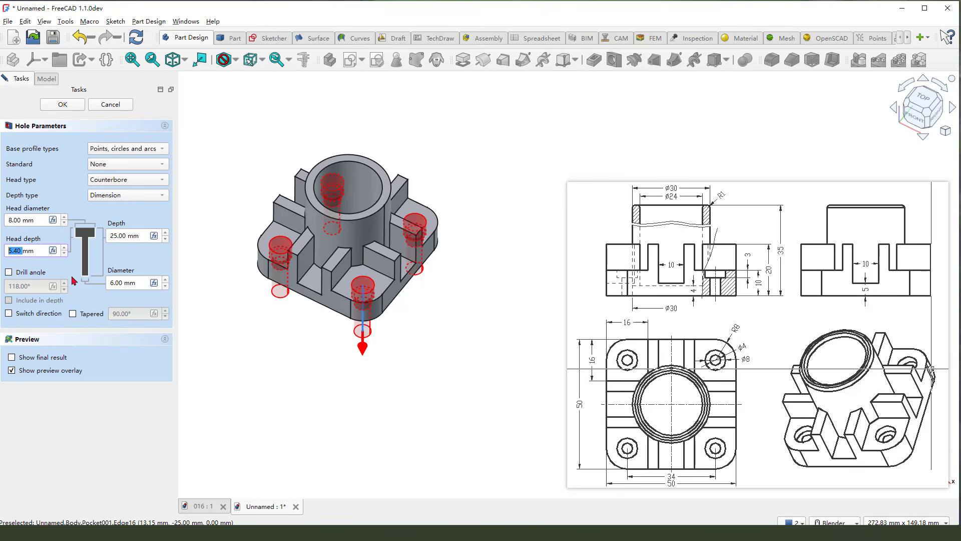
text(3)
key(Tab)
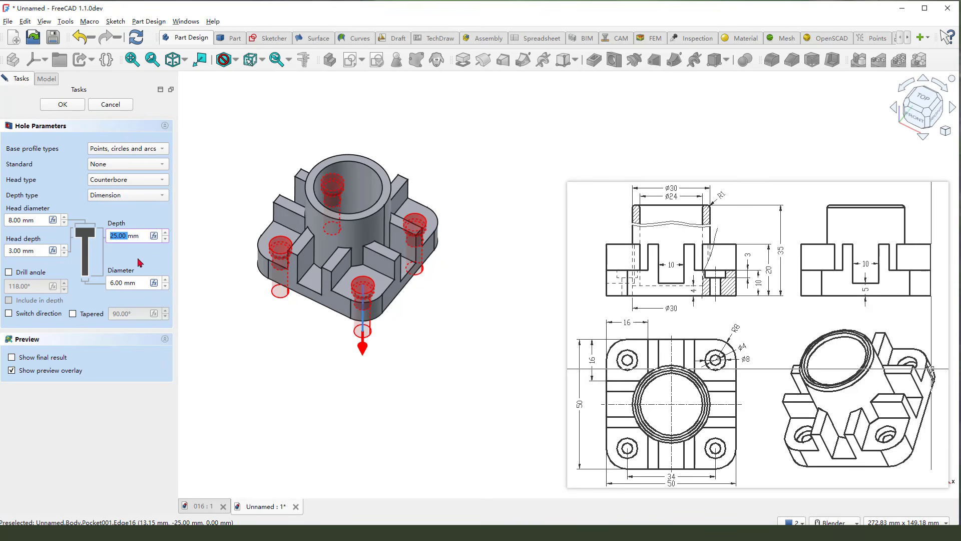
- Finish the corner holes with a depth of 100 mm and a diameter of 4 mm, and dismiss the reference drawing
text(1)
key(Tab)
double_click(127, 279)
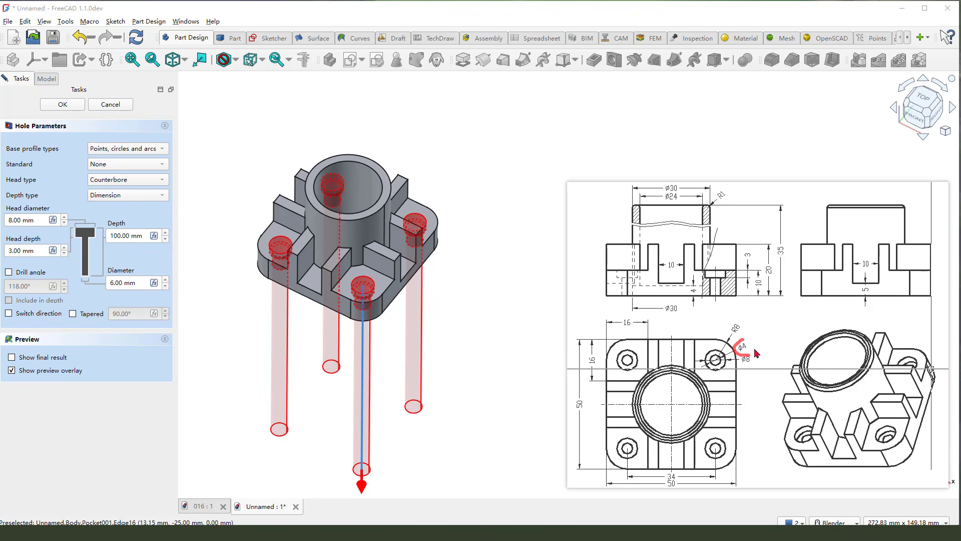
click(124, 287)
drag(124, 287, 109, 285)
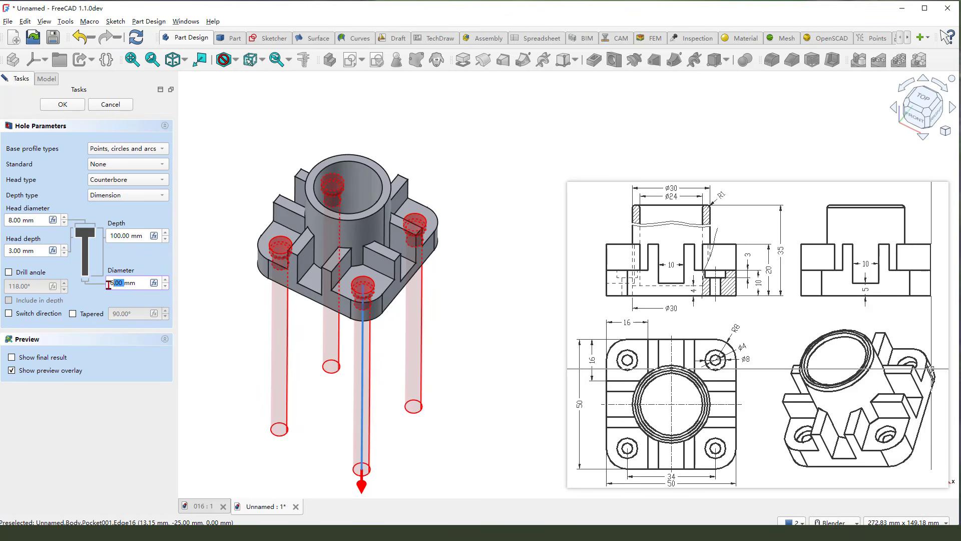
text(4)
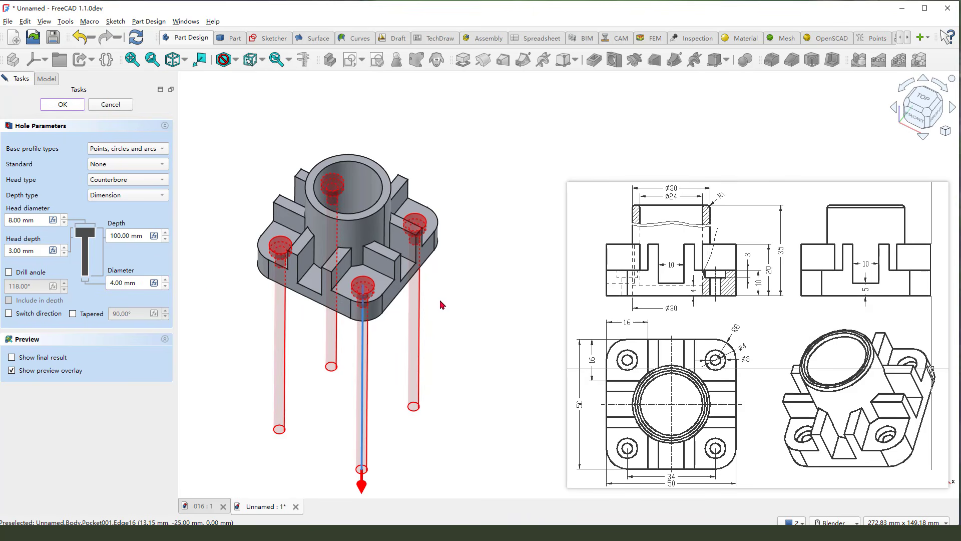
double_click(607, 299)
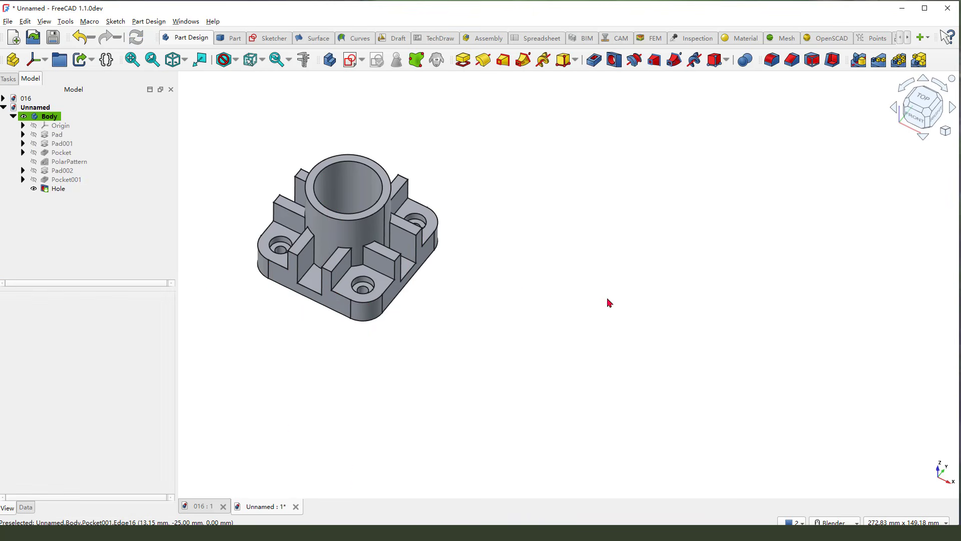
- Change the body's shape appearance colour to yellow from the basic colours
scroll(428, 284, down, 3)
scroll(311, 224, up, 5)
middle_drag(572, 299, 747, 295)
key(0)
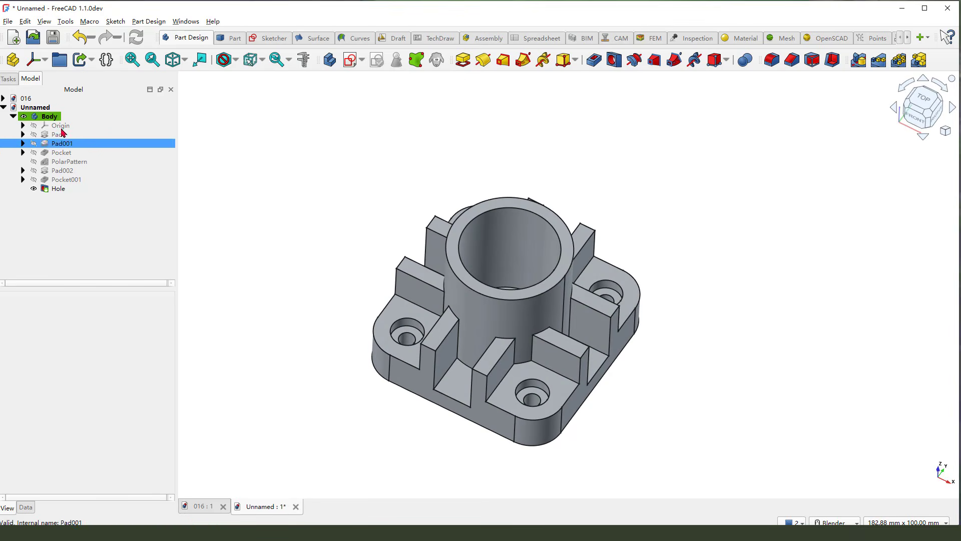
click(50, 116)
click(53, 116)
click(100, 479)
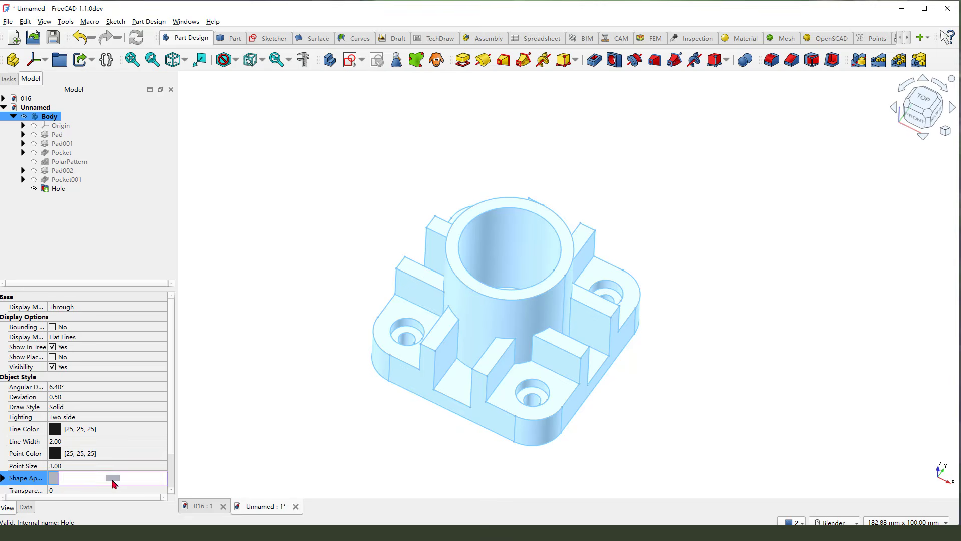
click(113, 479)
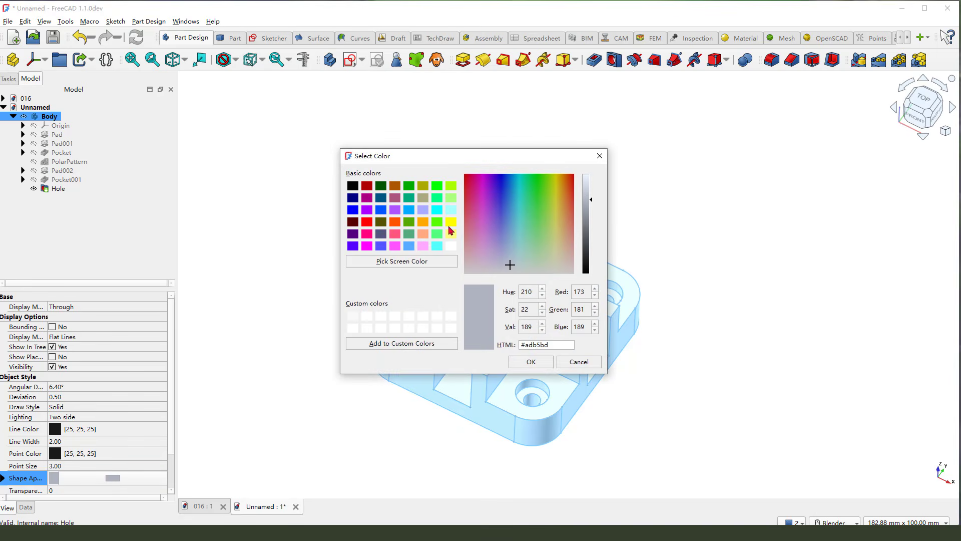
click(451, 222)
click(530, 362)
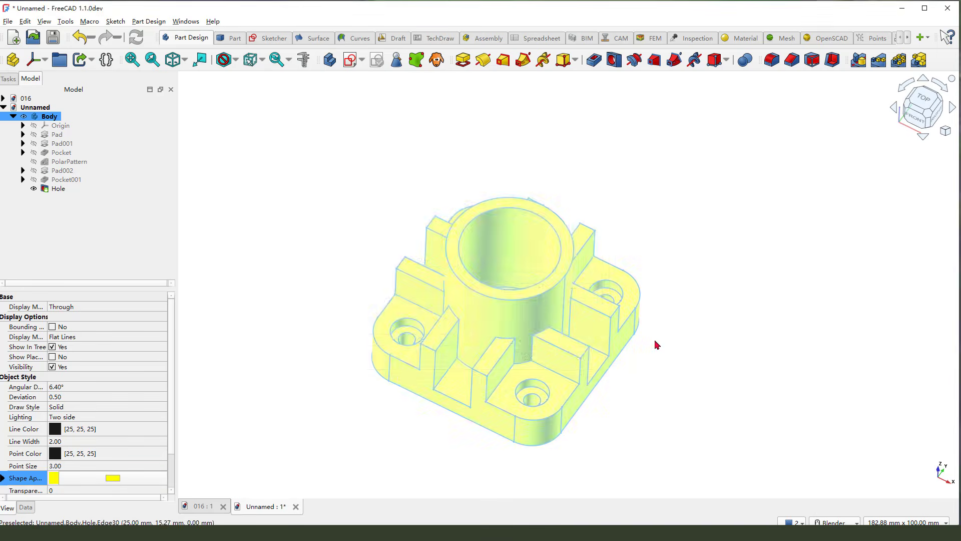